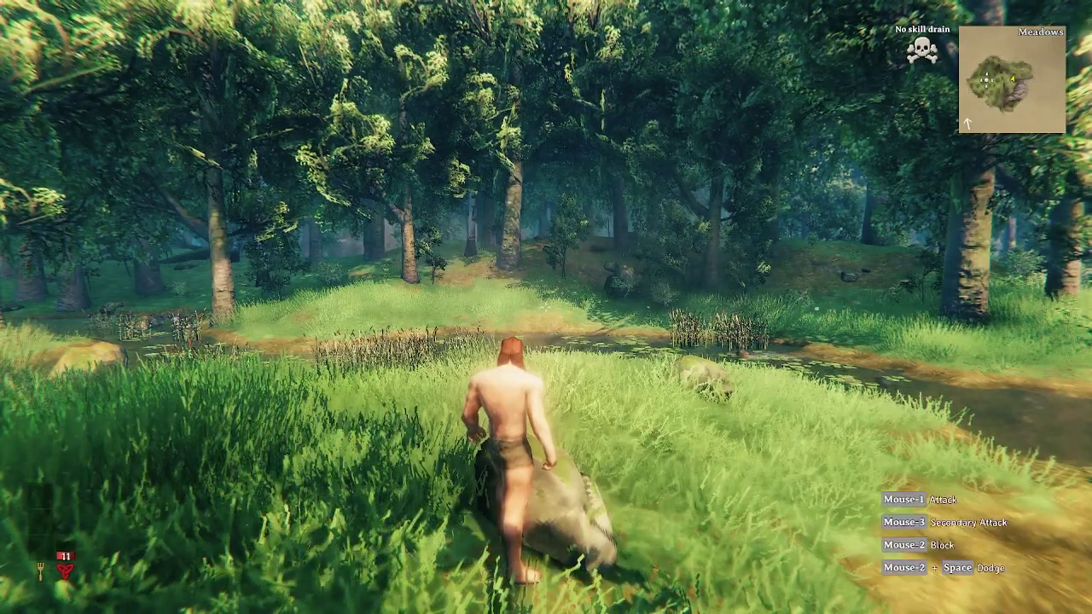
Turn toward the stream, run up the grassy bank and jump over the log toward the treeline.
key("s")
key("a")
key("w")
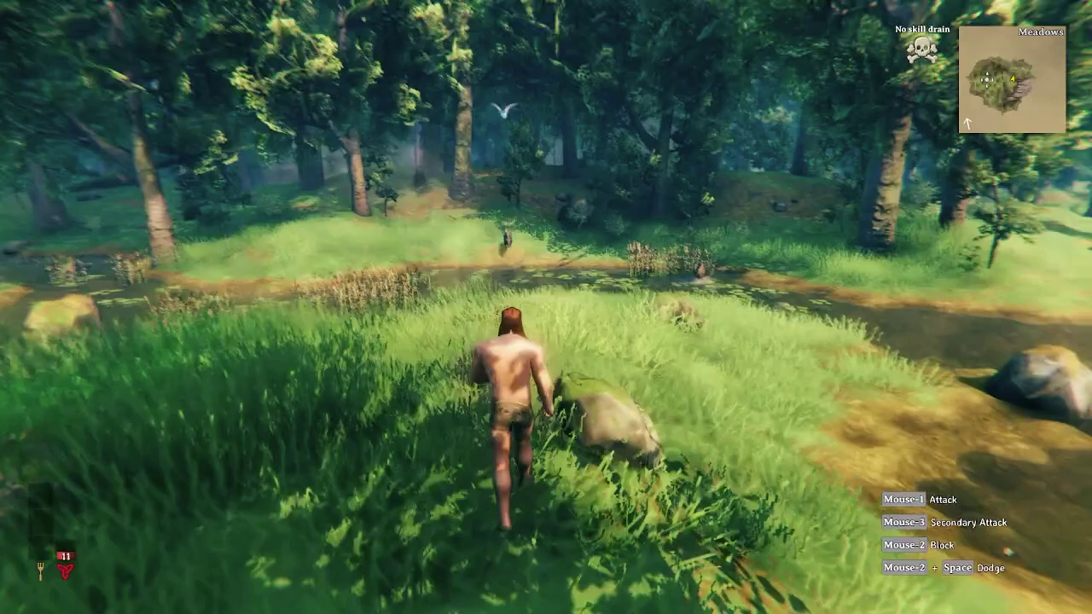
key("w")
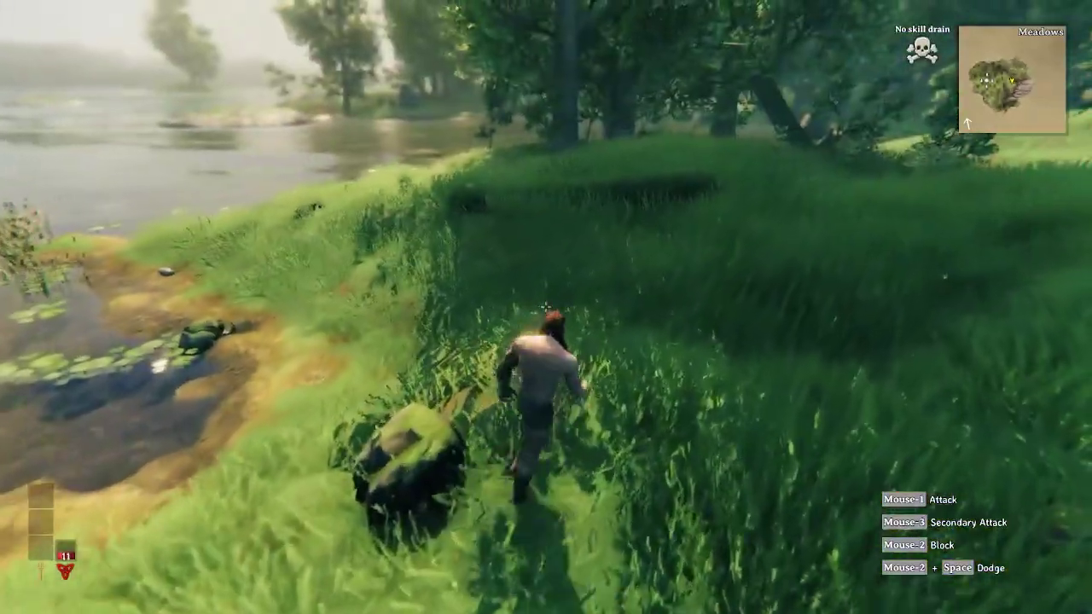
key("w")
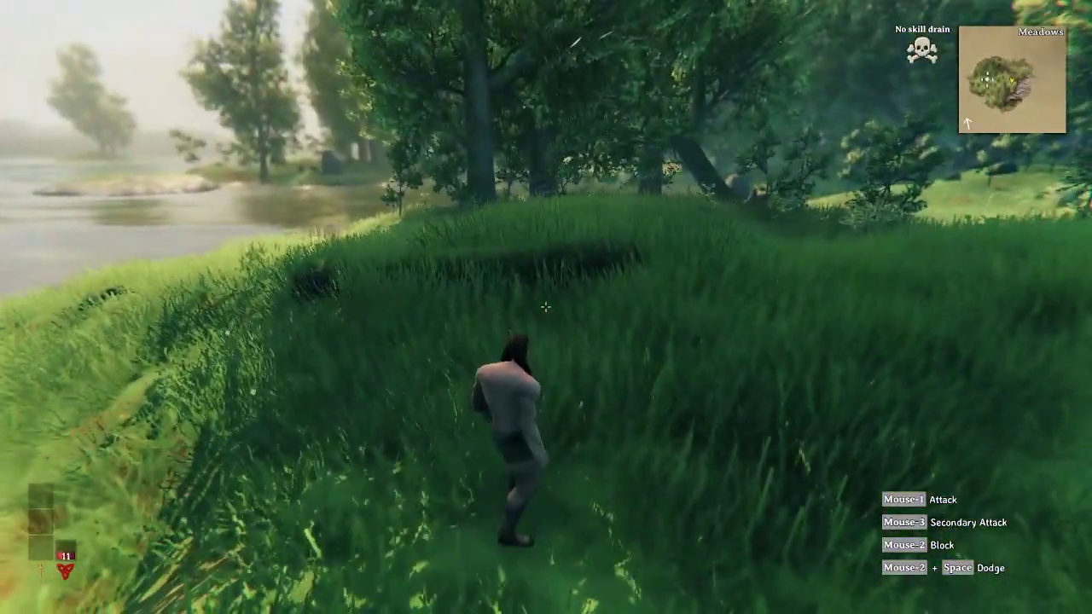
key("w")
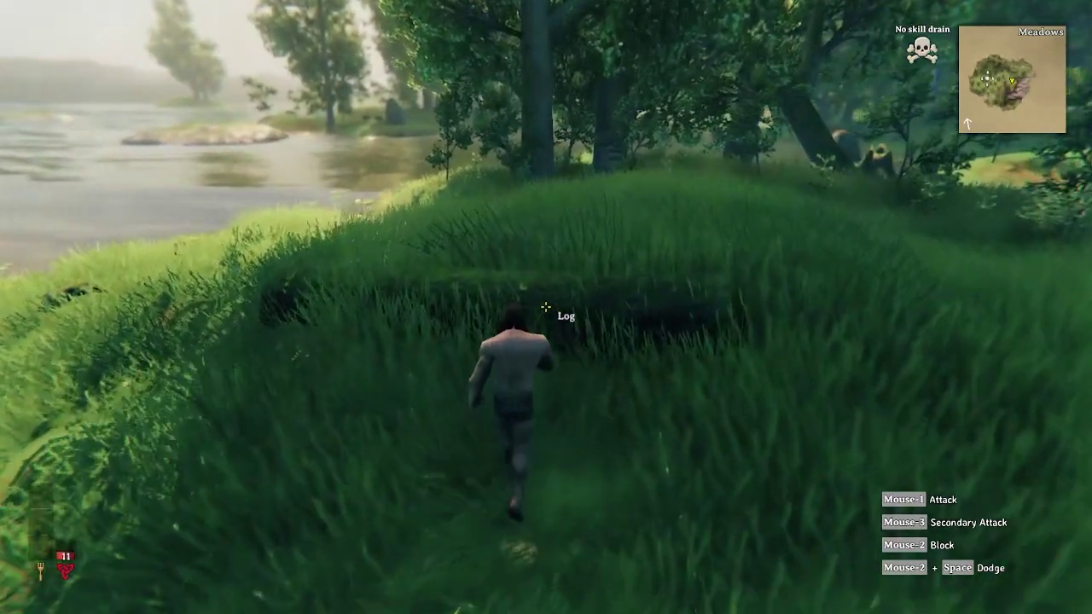
key("w")
key("space")
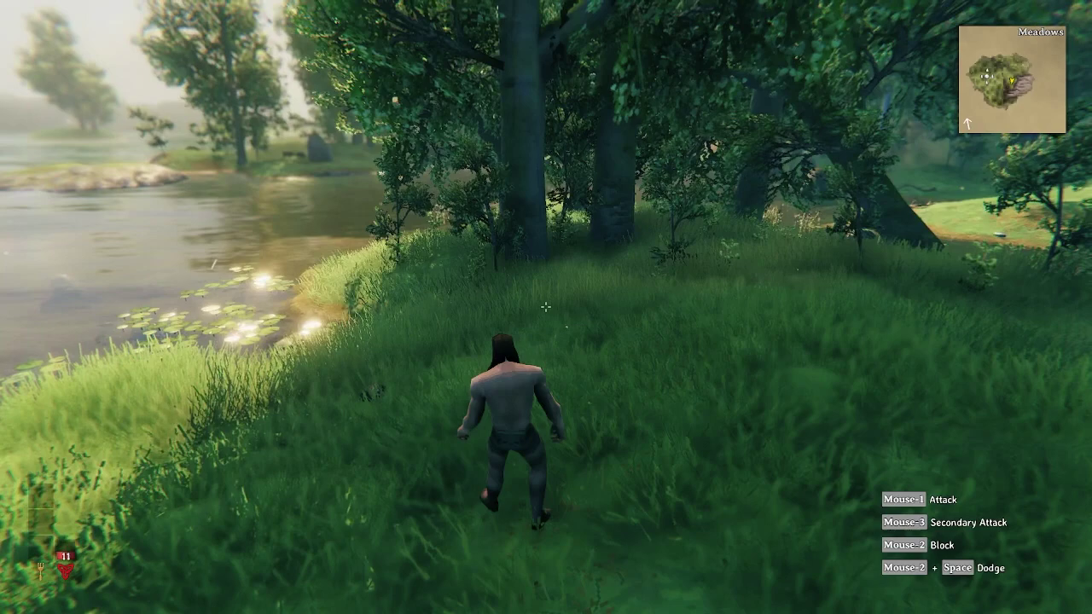
Walk along the riverbank, then bring up the GeForce Experience overlay with Alt+Z.
key("w")
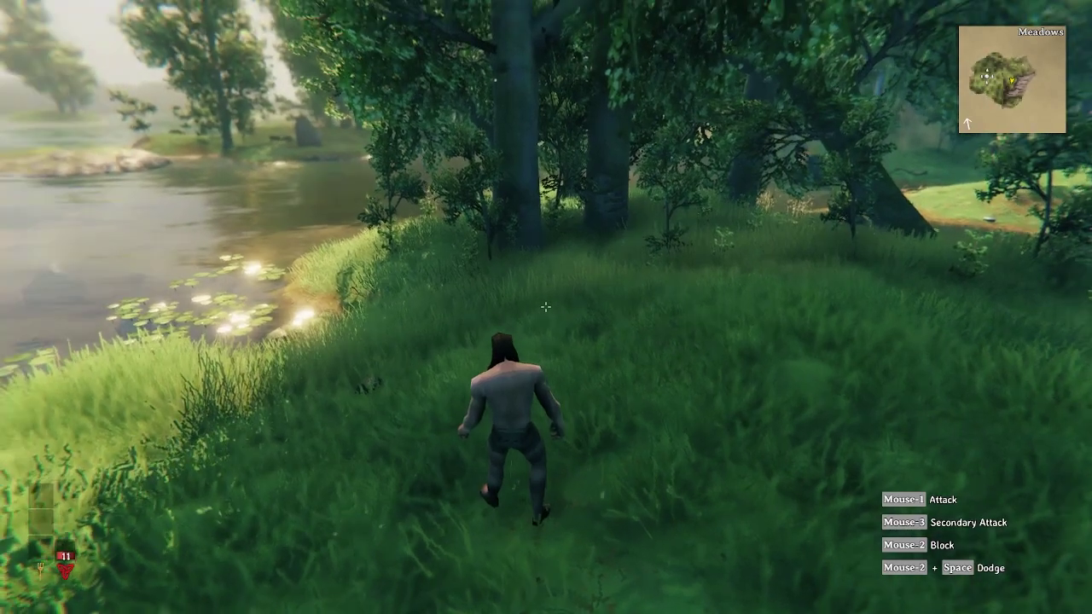
key("w")
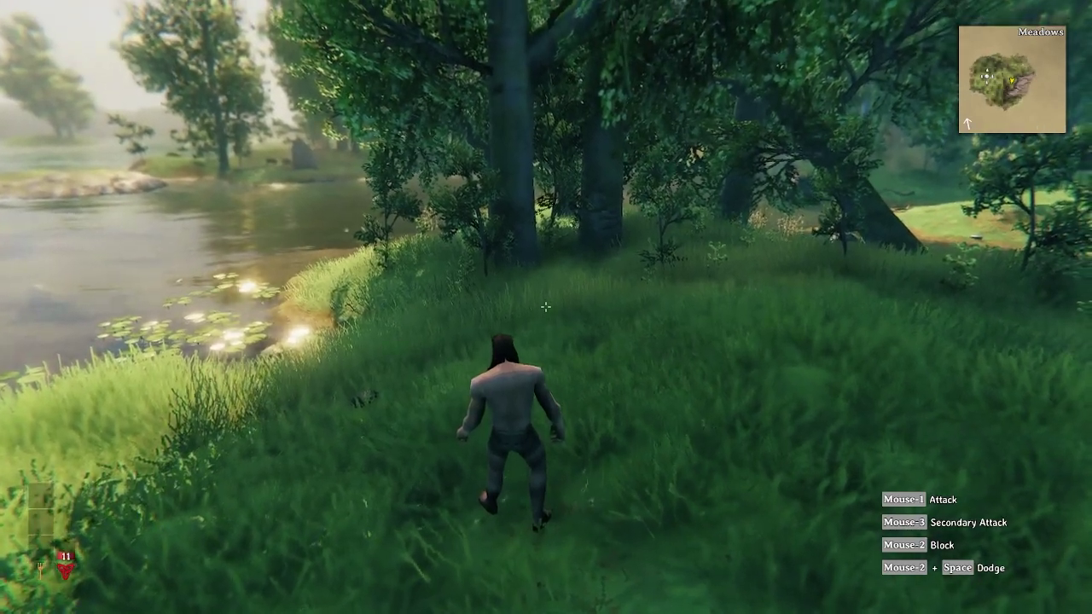
key("alt+z")
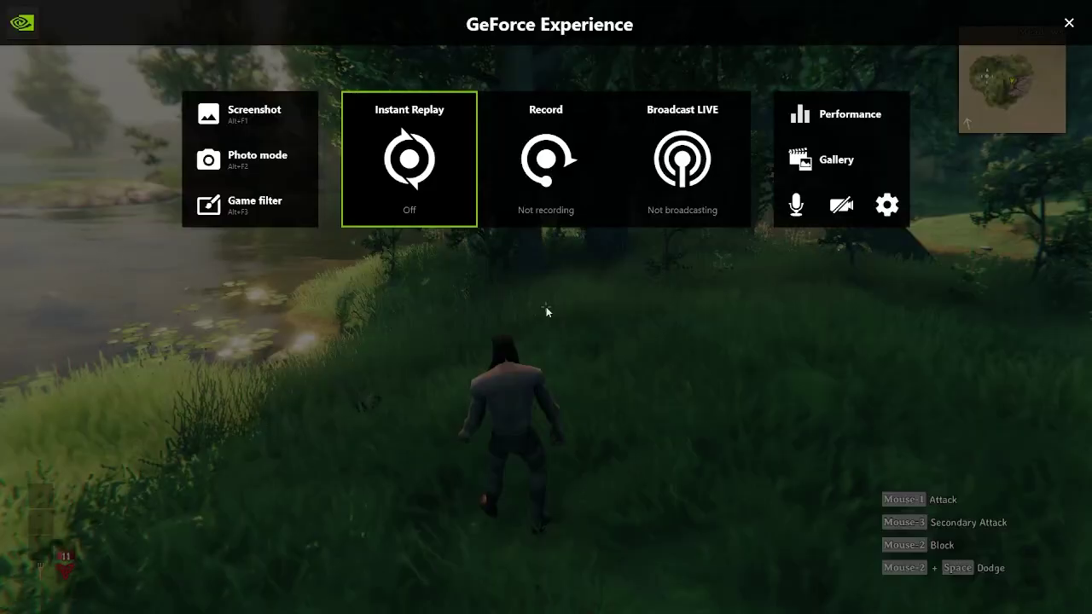
Confirm the audio settings keep microphone and system sounds as separate tracks, then start recording.
left_click(887, 207)
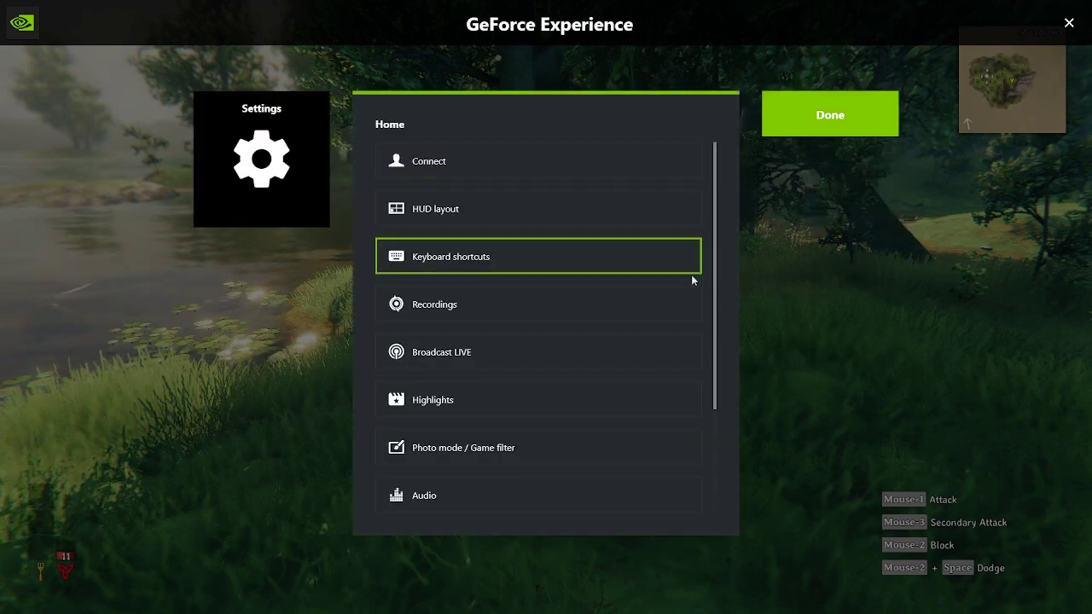
left_click(432, 492)
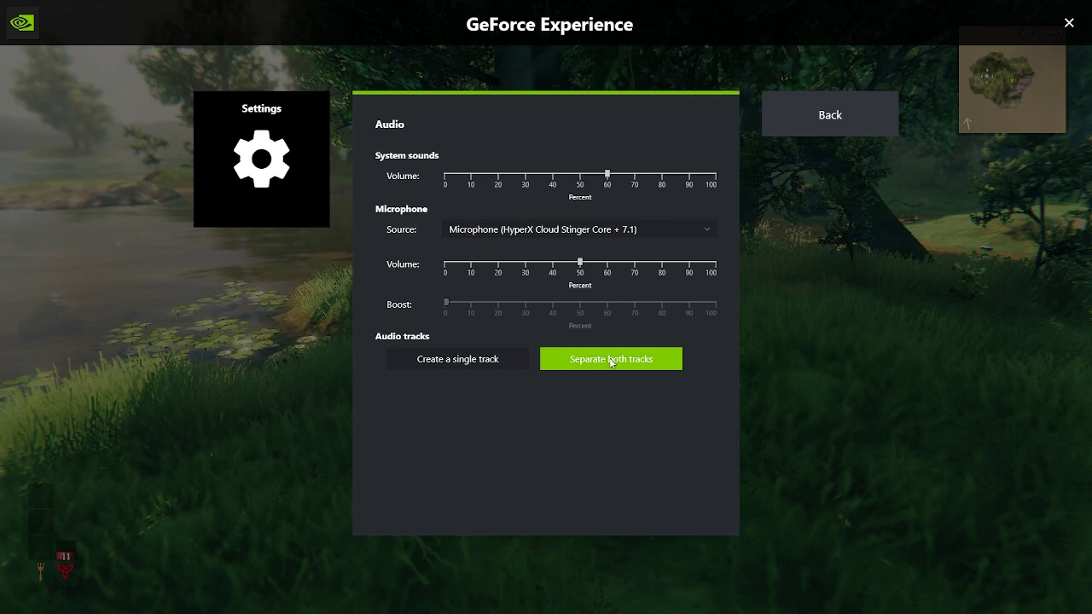
left_click(832, 118)
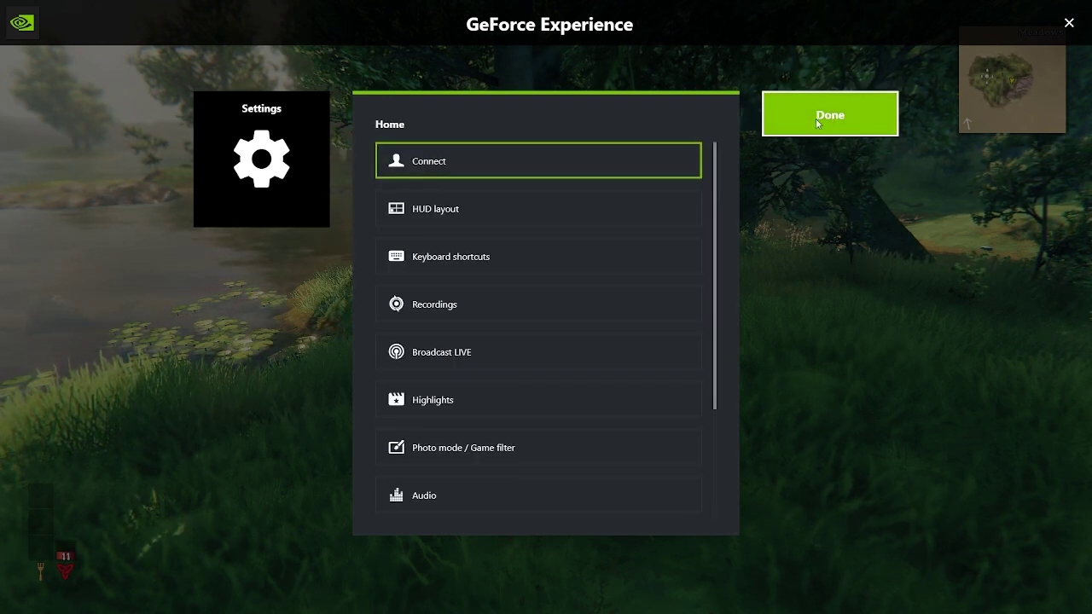
left_click(823, 125)
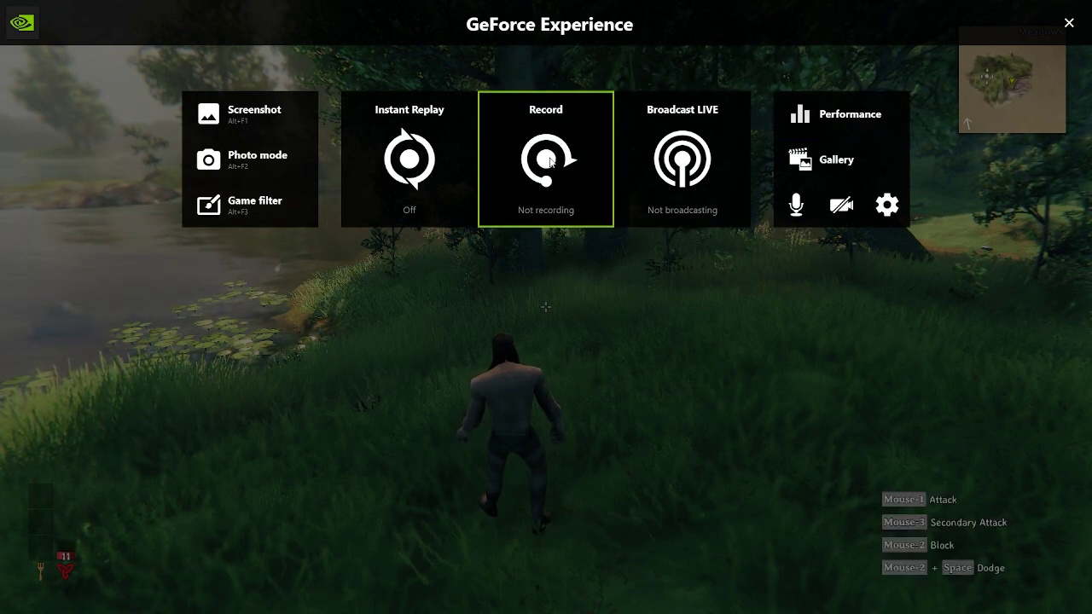
left_click(550, 161)
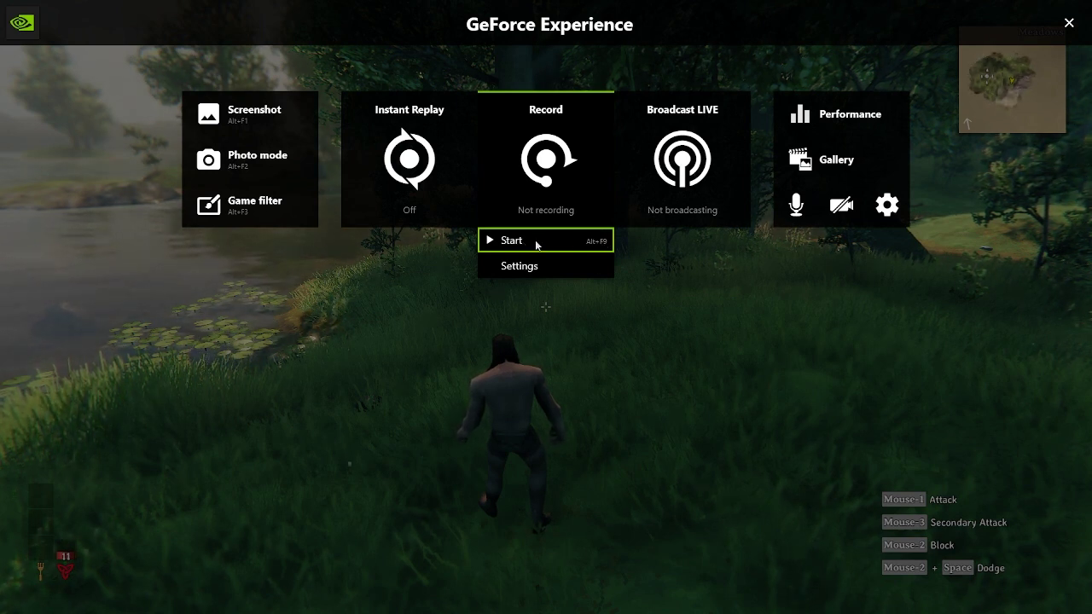
left_click(535, 240)
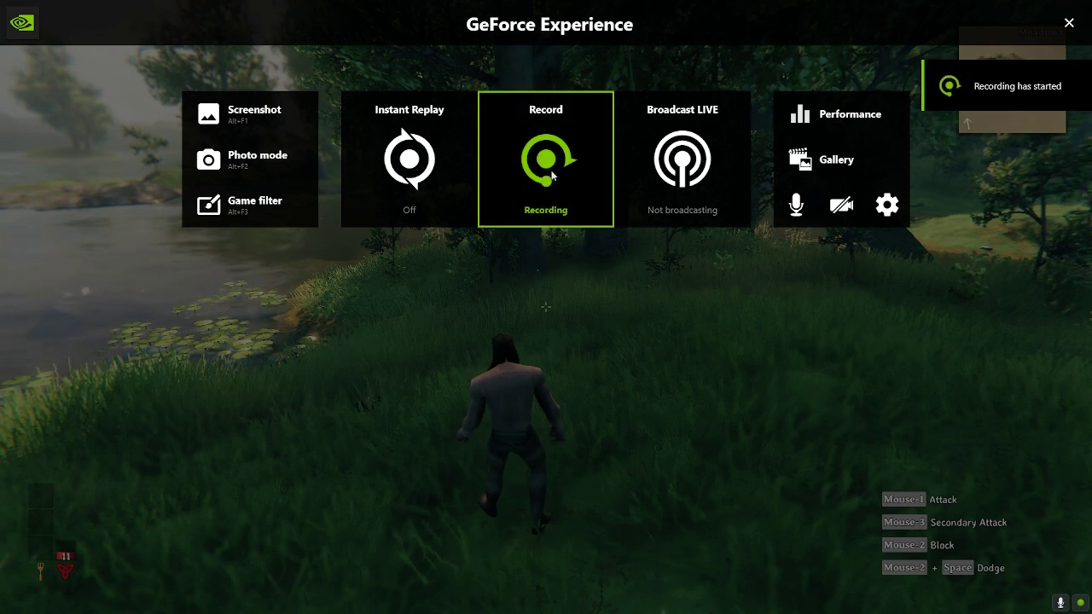
Close the overlay and run through the grass to the lily pond toward the boar.
key("alt+z")
key("w")
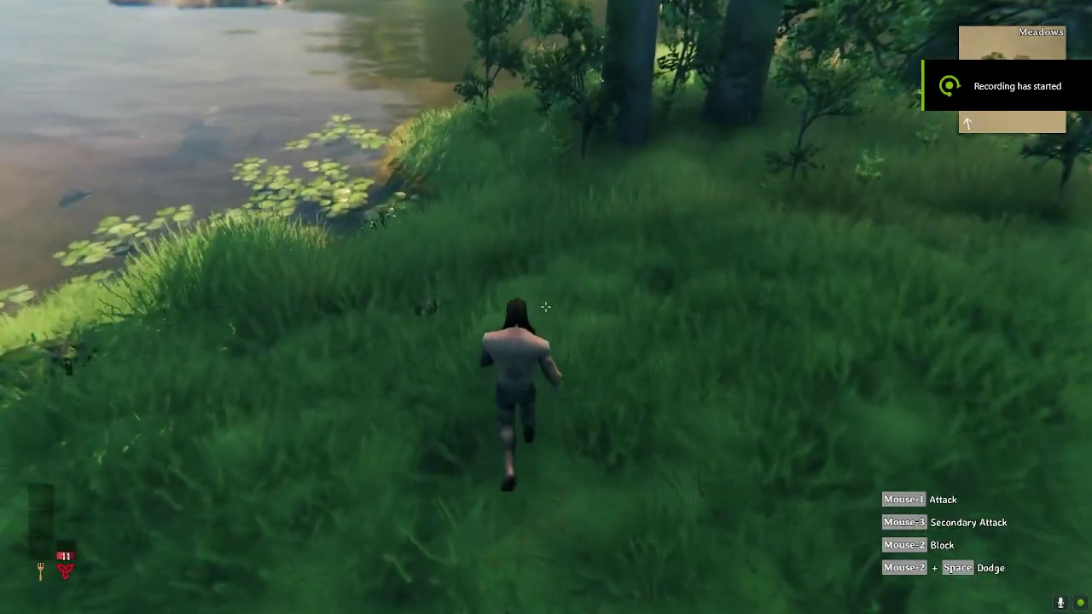
key("w")
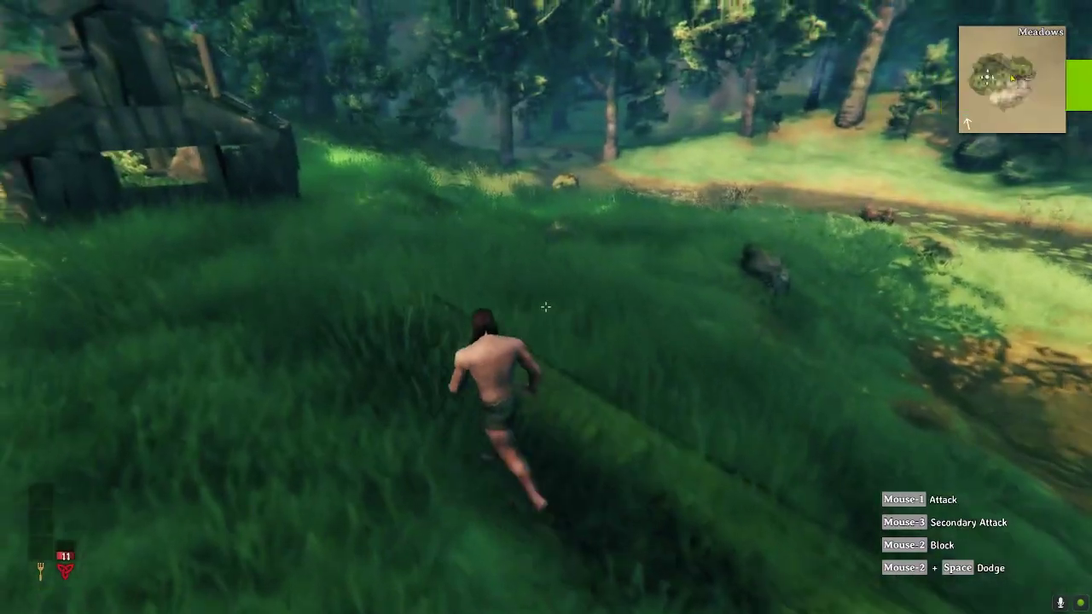
key("w")
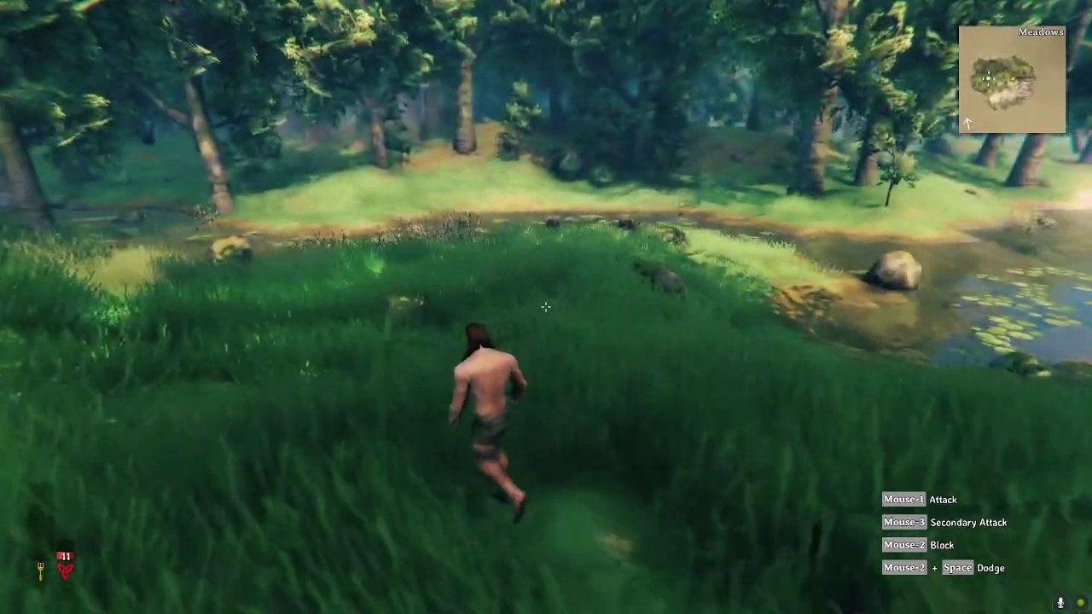
key("w")
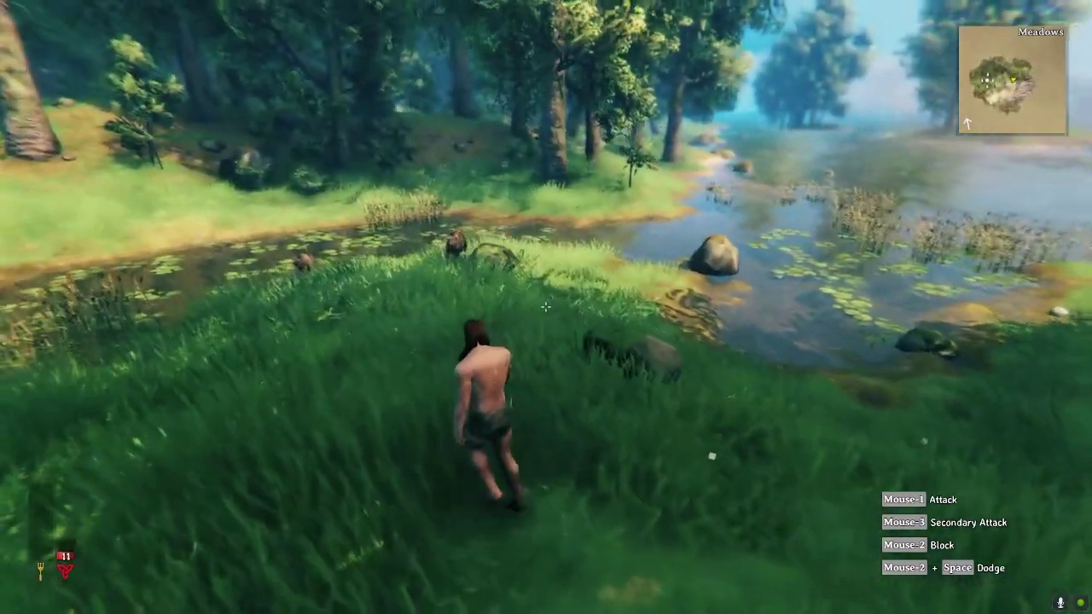
key("w")
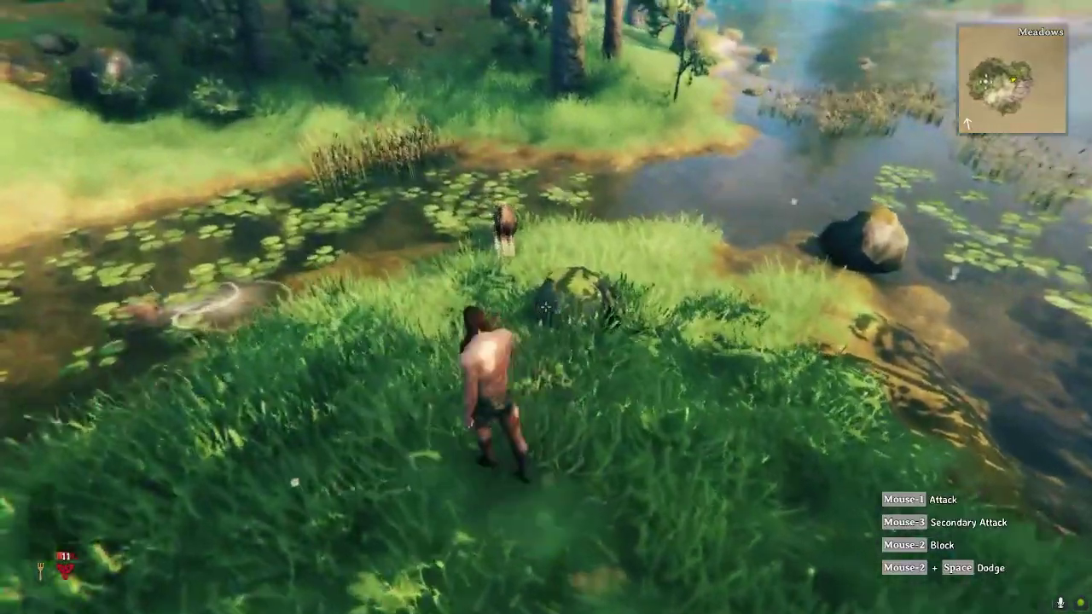
key("w")
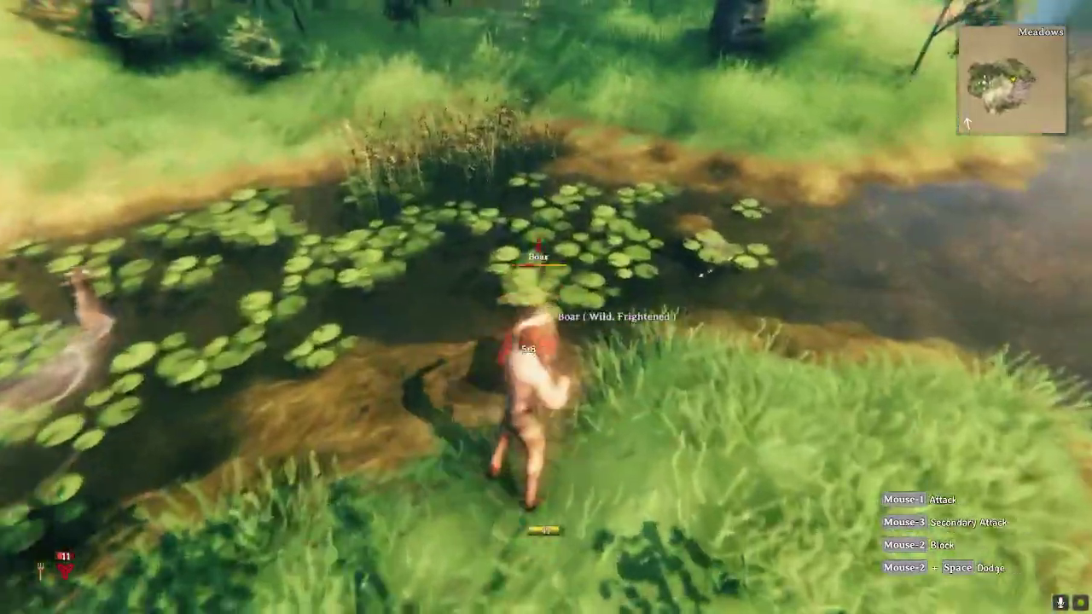
Attack the boar repeatedly, wading into the pond to chase it.
left_click(546, 307)
left_click(546, 307)
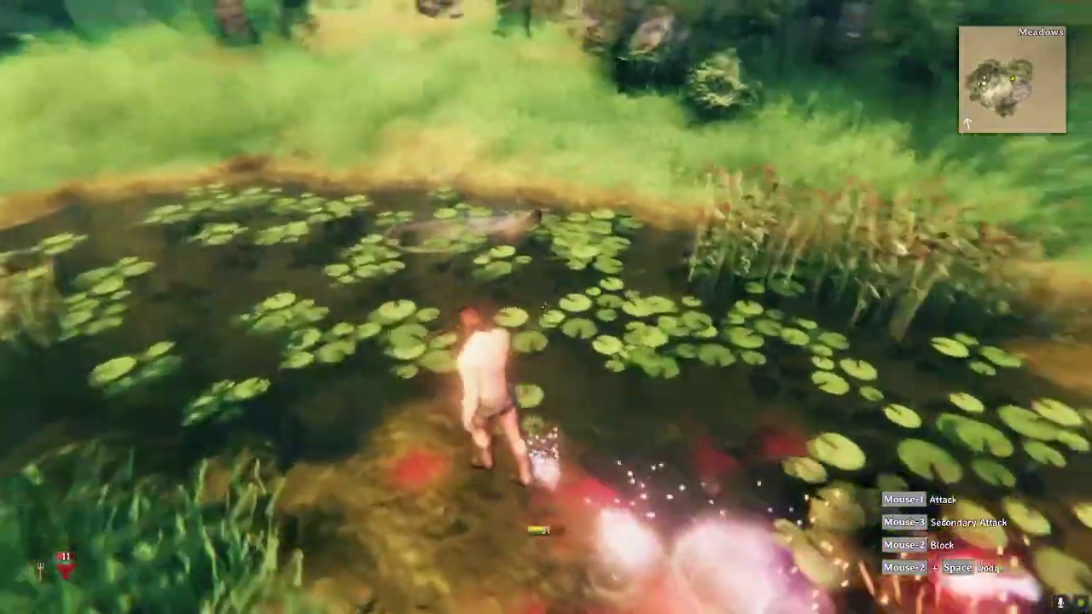
key("w")
left_click(546, 307)
left_click(546, 307)
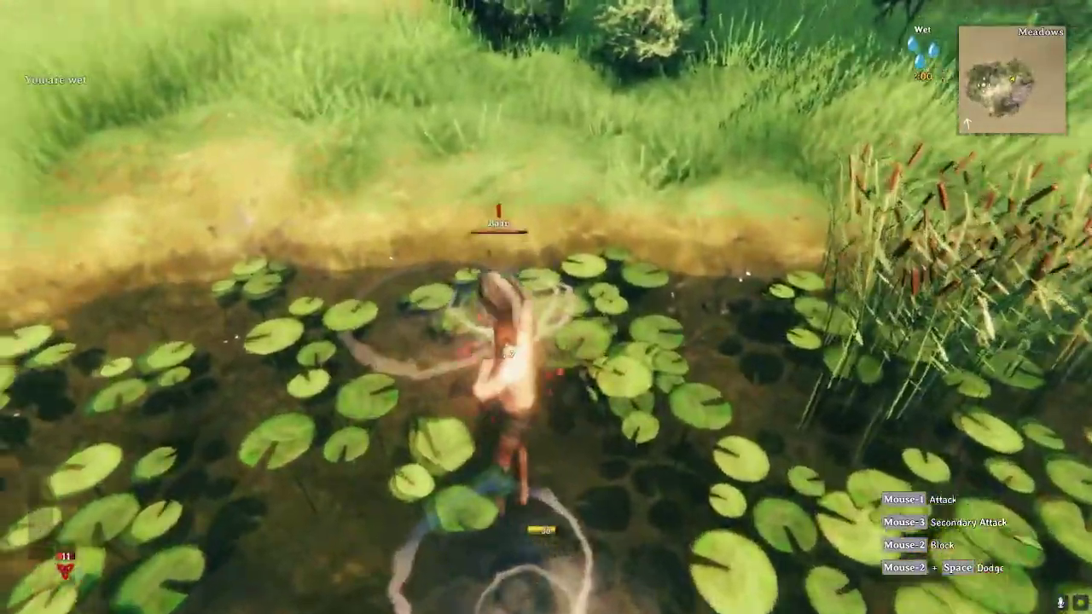
left_click(546, 307)
left_click(546, 307)
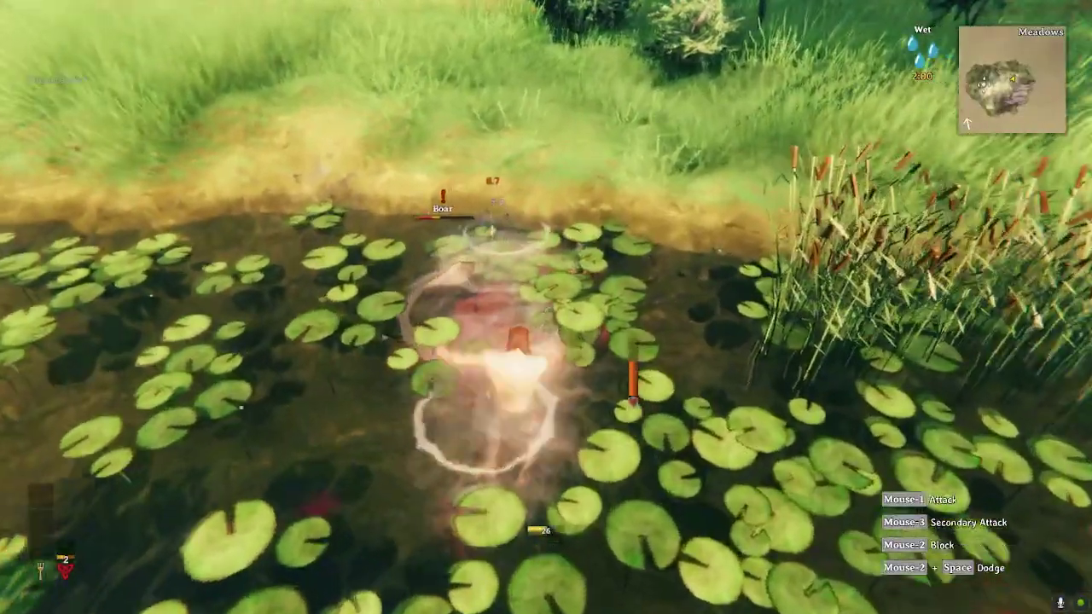
left_click(546, 307)
left_click(545, 308)
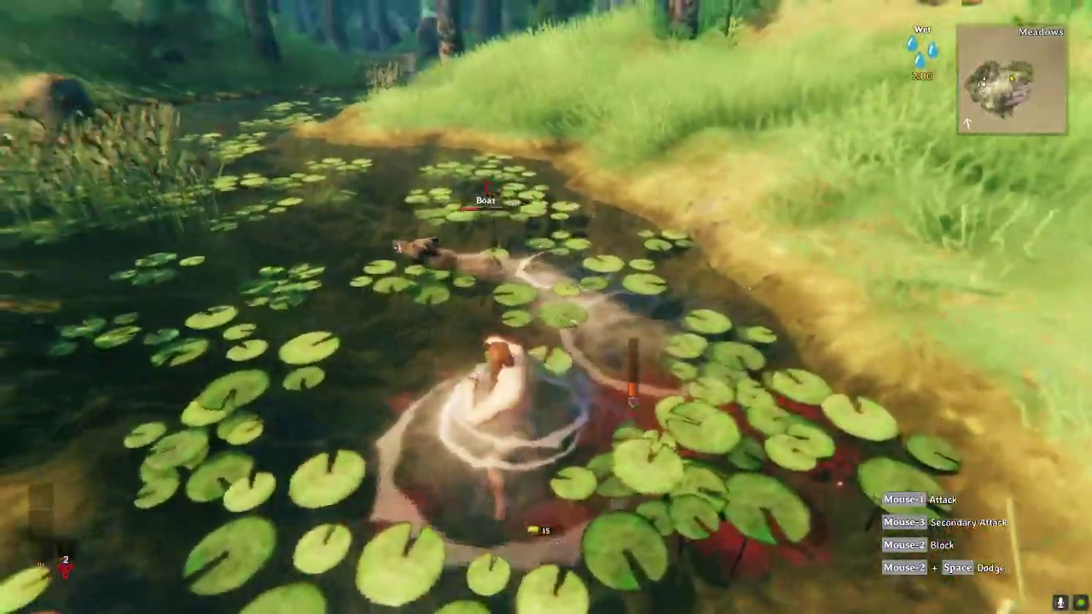
left_click(546, 307)
left_click(546, 307)
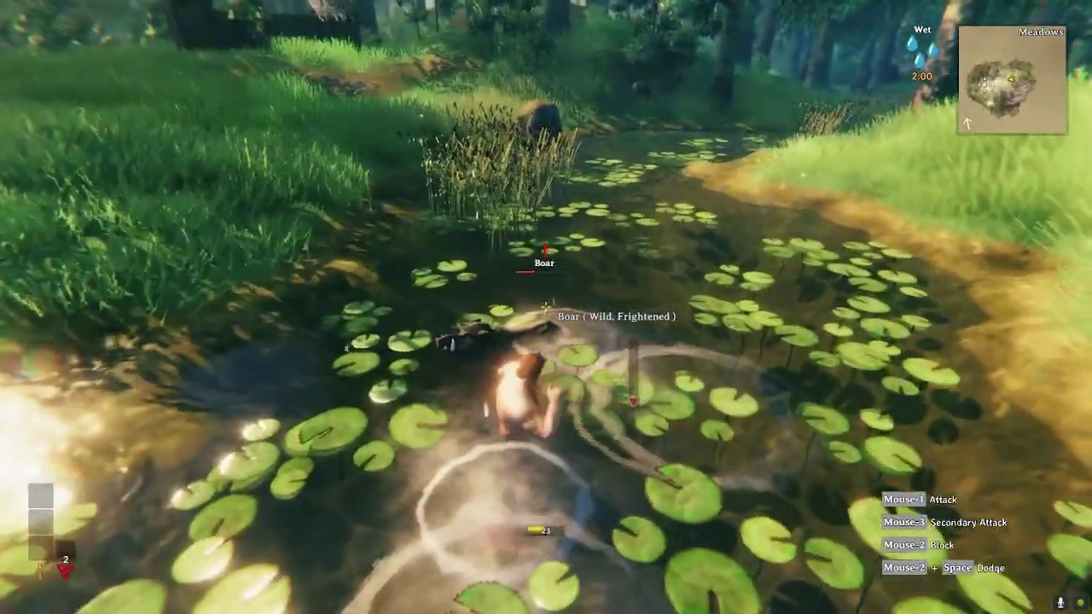
left_click(546, 307)
left_click(546, 307)
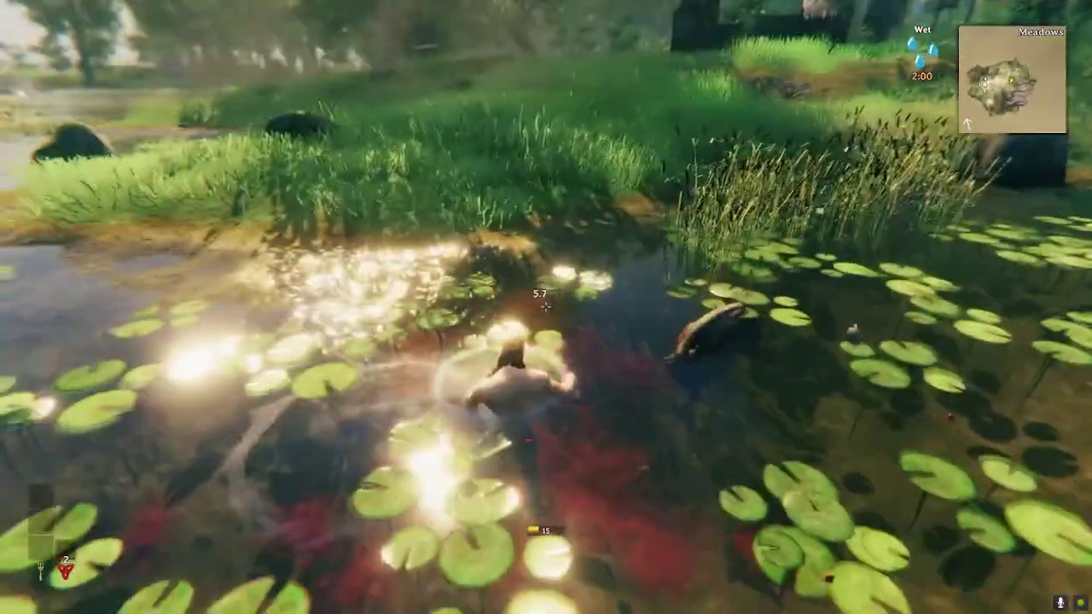
left_click(546, 307)
left_click(546, 307)
Wade out and climb the slope toward the ruined stone wall, then reopen the overlay.
key("w")
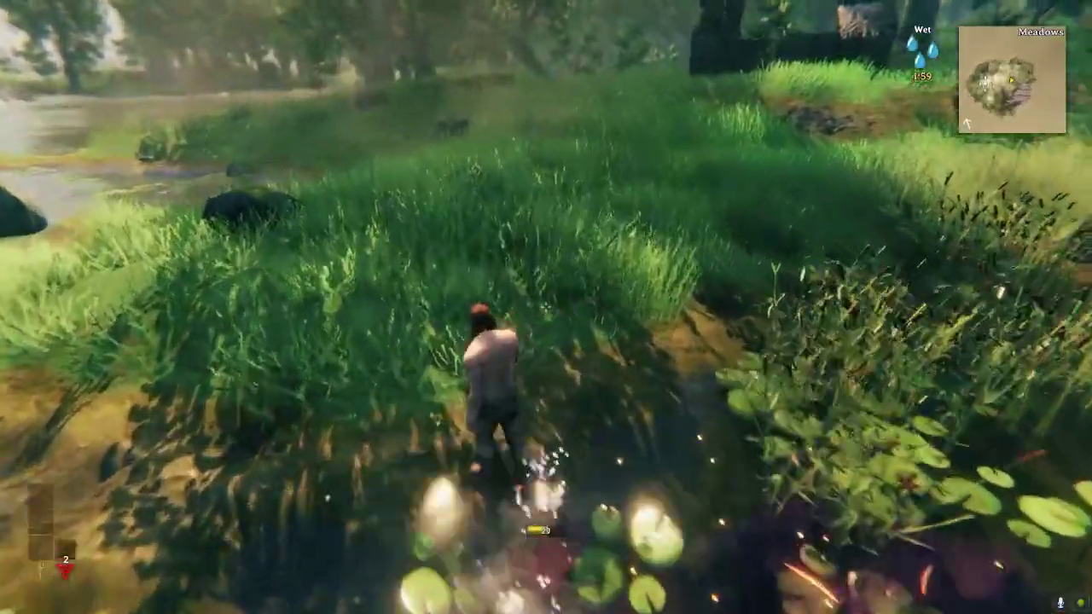
key("w")
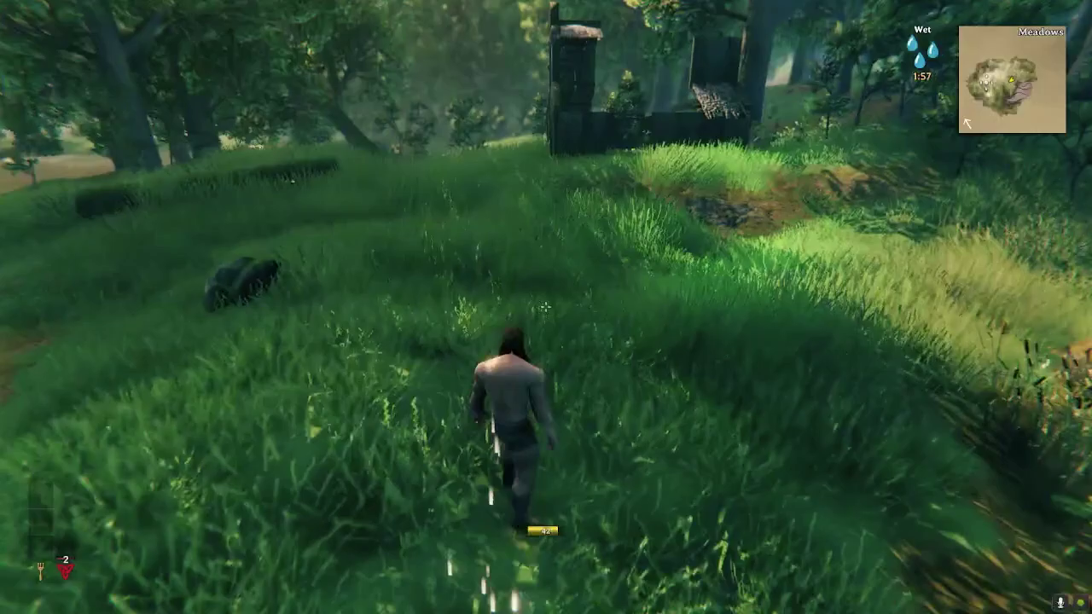
key("w")
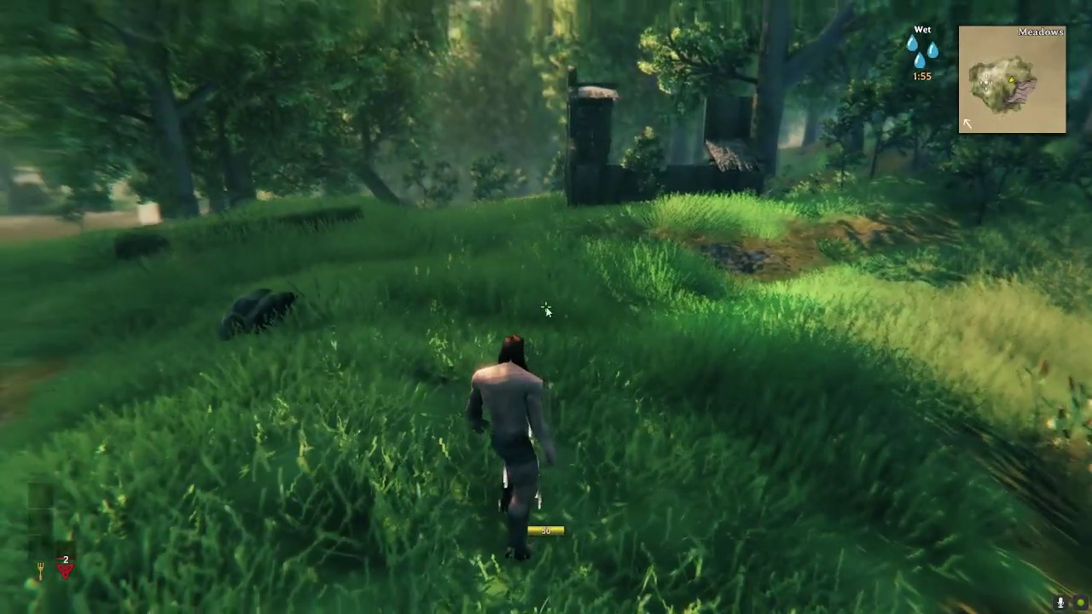
key("alt+z")
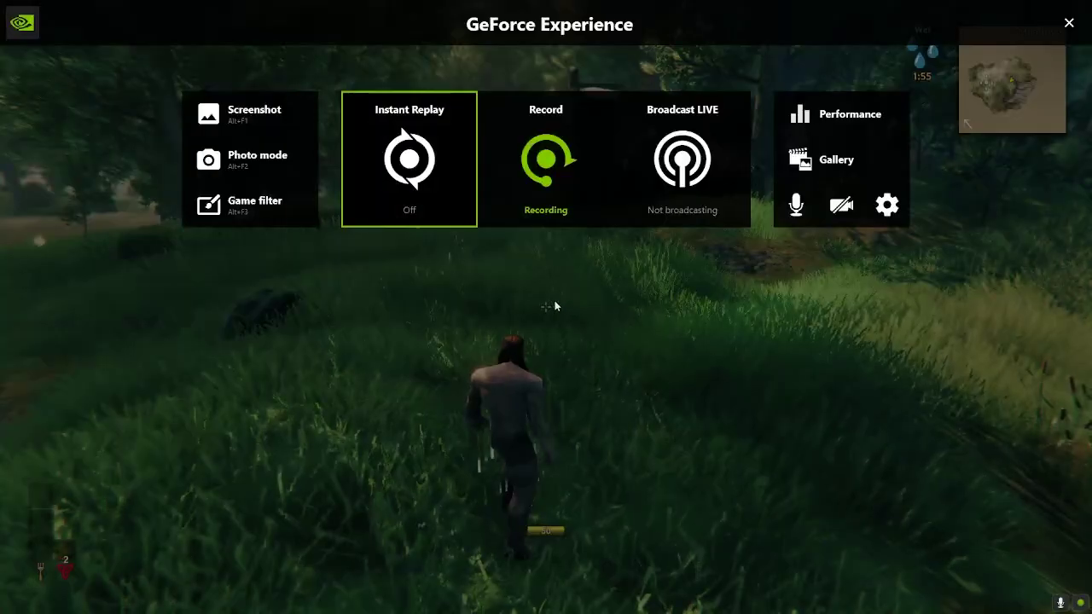
Stop and save the recording, close the overlay, and quit Valheim from the pause menu.
left_click(548, 170)
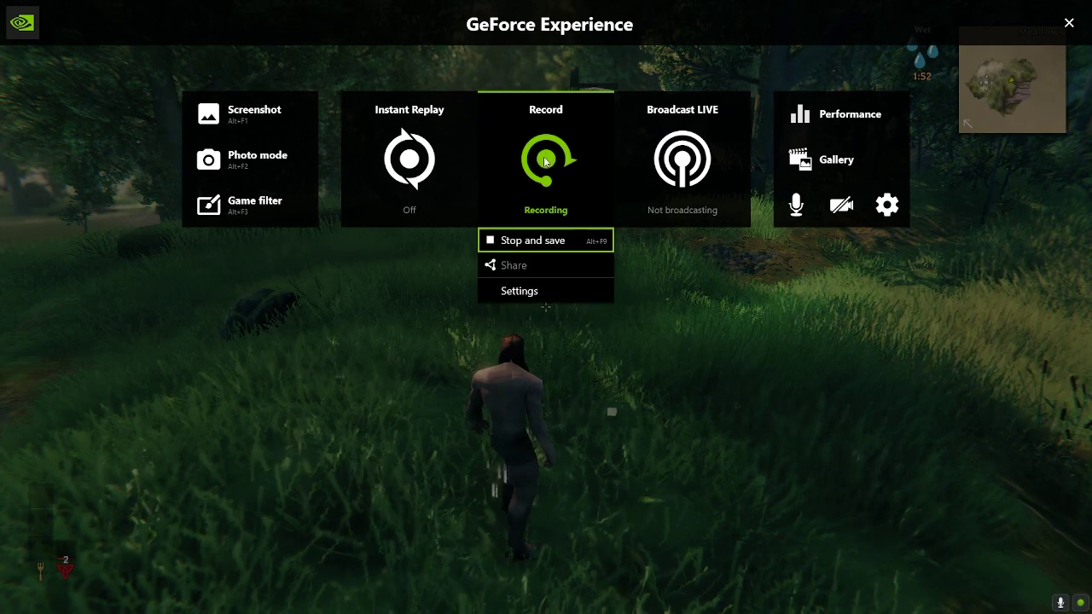
left_click(537, 240)
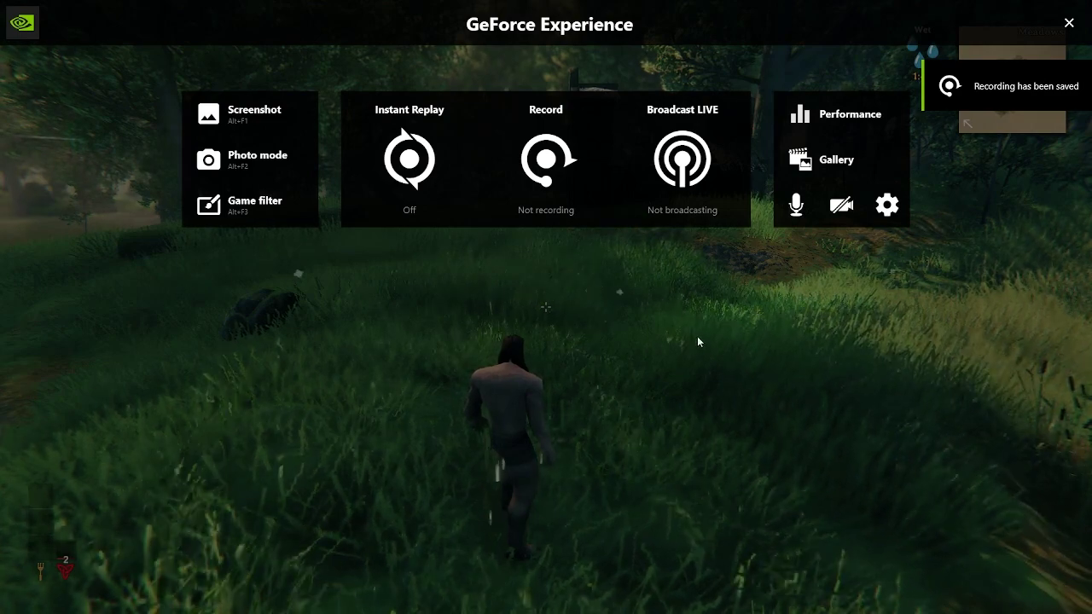
key("alt+z")
key("Escape")
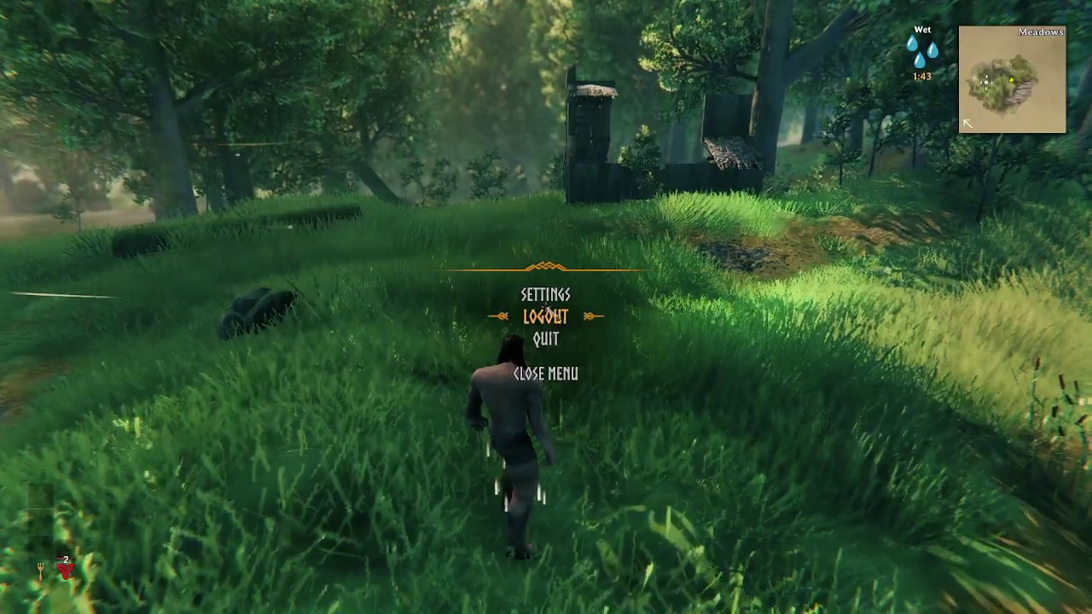
left_click(537, 338)
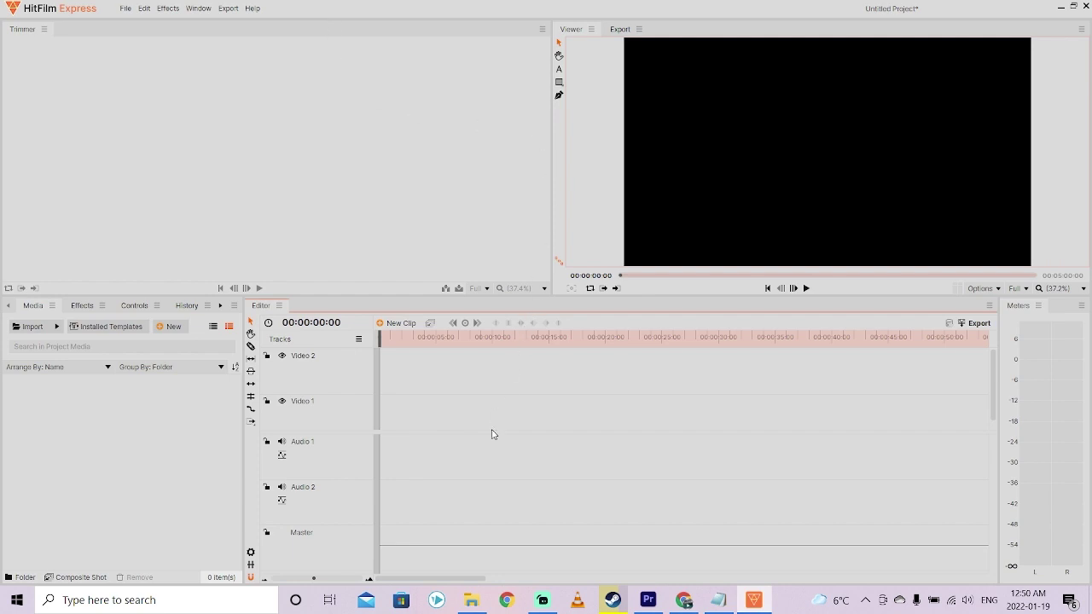
Have an empty Untitled Project open in HitFilm Express, with File Explorer ready on the taskbar.
mouse_move(476, 600)
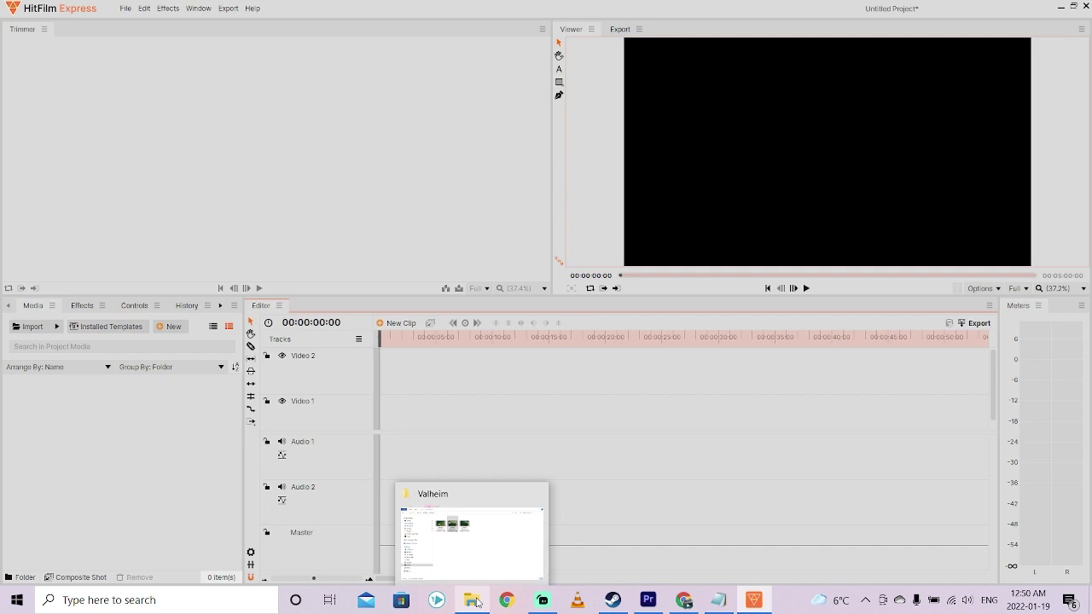
Select the newest recording 00.49.05.04.mp4 in the Valheim folder and drag it into HitFilm's media list.
left_click(471, 603)
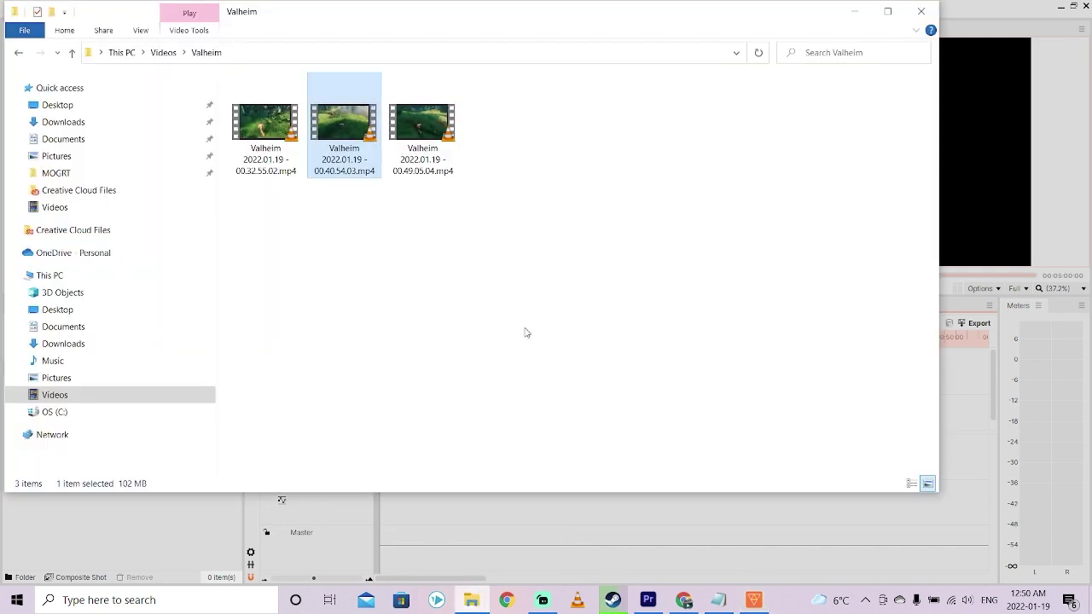
left_click(525, 250)
left_click(456, 172)
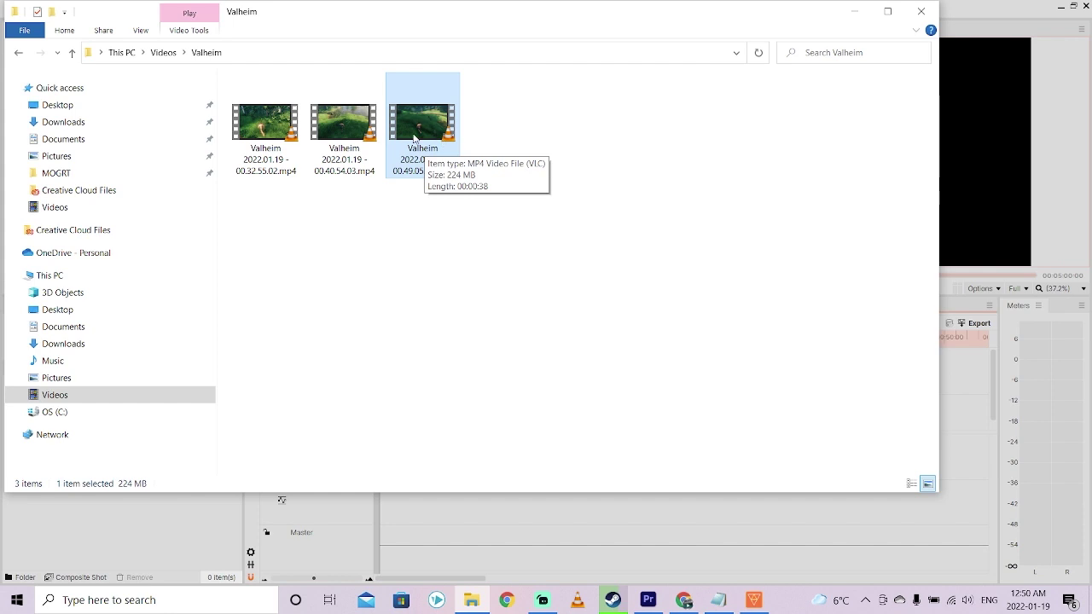
left_click_drag(433, 130, 520, 131)
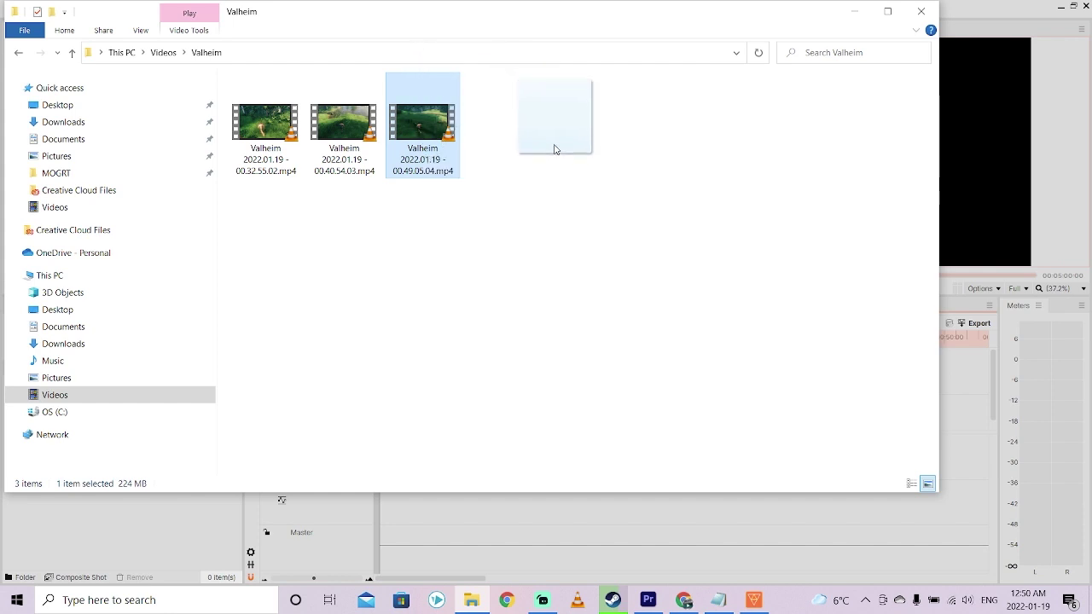
left_click_drag(553, 149, 101, 453)
key("alt+Tab")
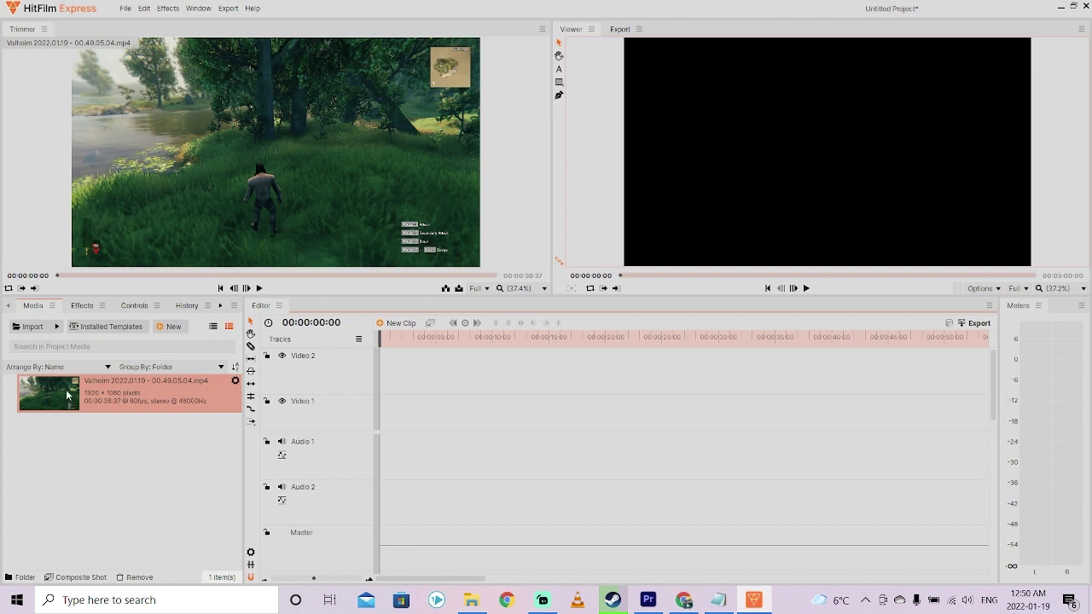
Place the Valheim clip at the timeline start, preview it, then rewind the playhead and zoom the timeline.
left_click_drag(53, 401, 380, 460)
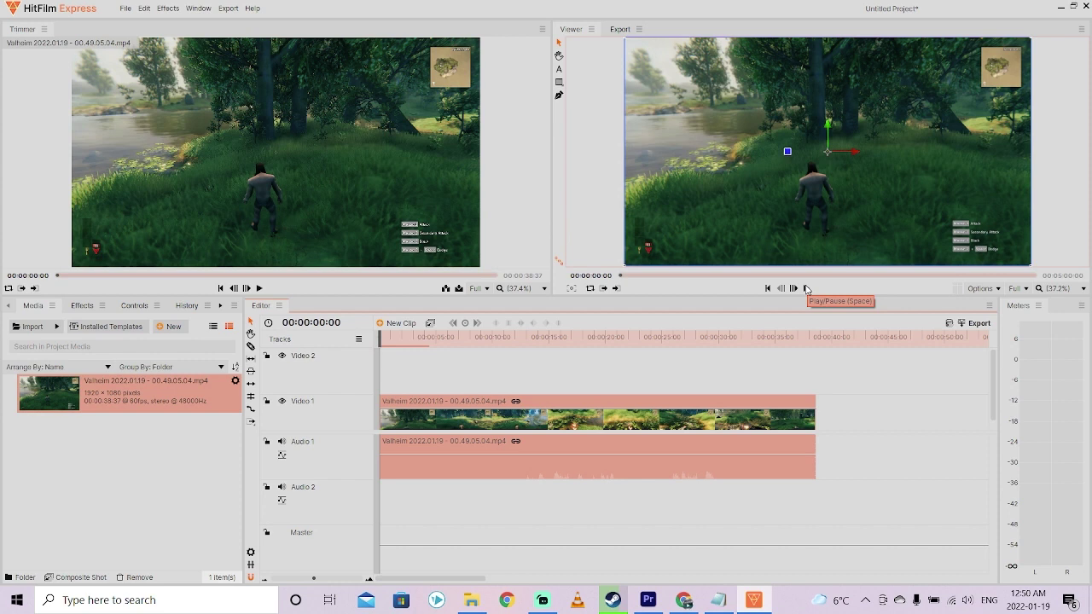
left_click(806, 289)
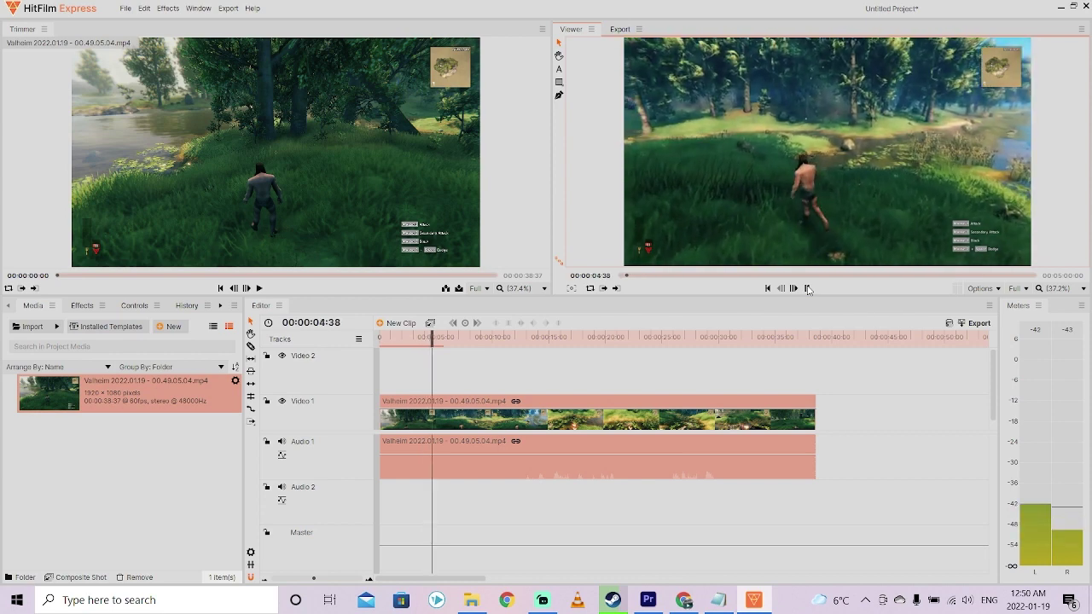
left_click(806, 289)
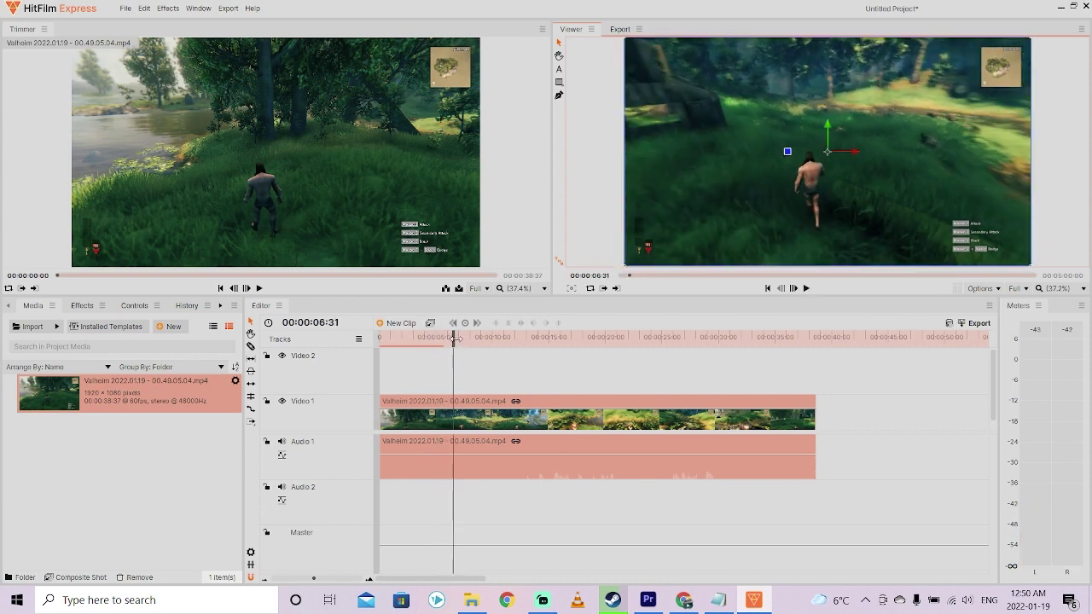
left_click_drag(455, 343, 381, 341)
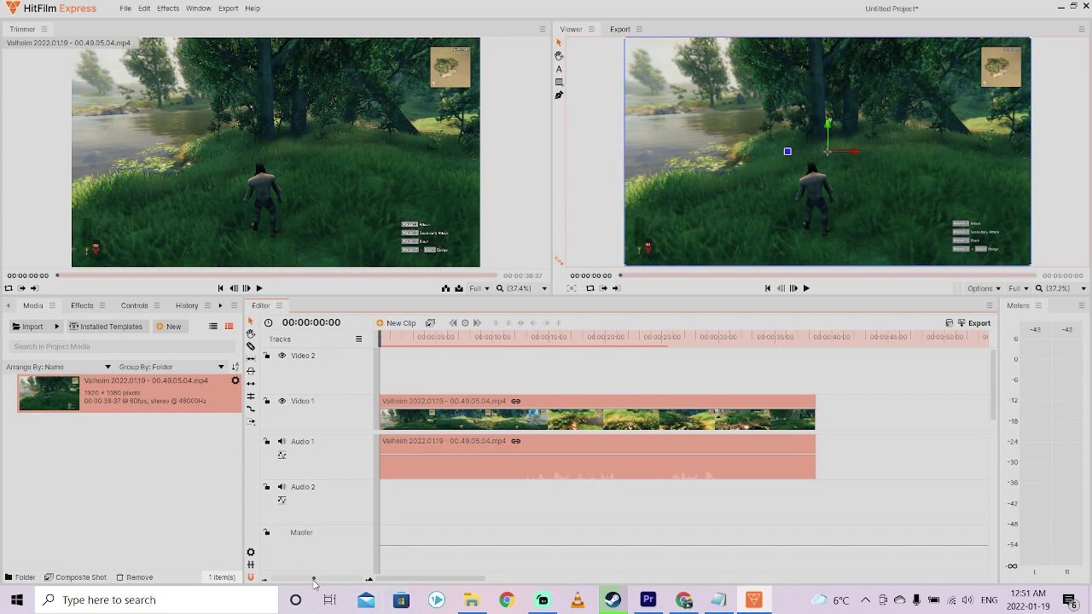
left_click_drag(314, 582, 311, 580)
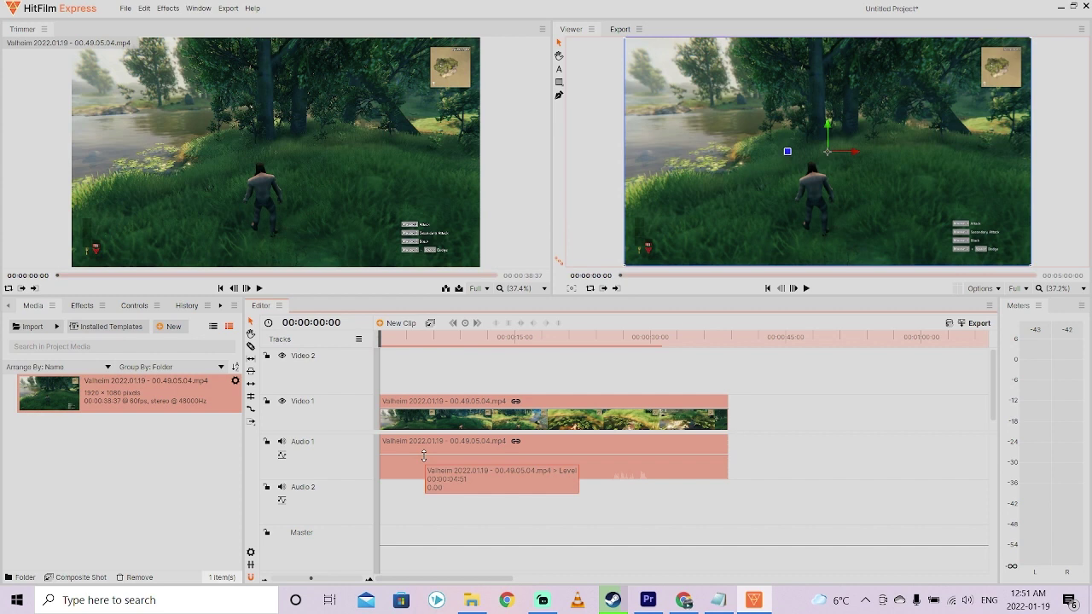
Switch the Audio 1 clip's stream to Audio 2 - Microphone in its properties.
right_click(488, 450)
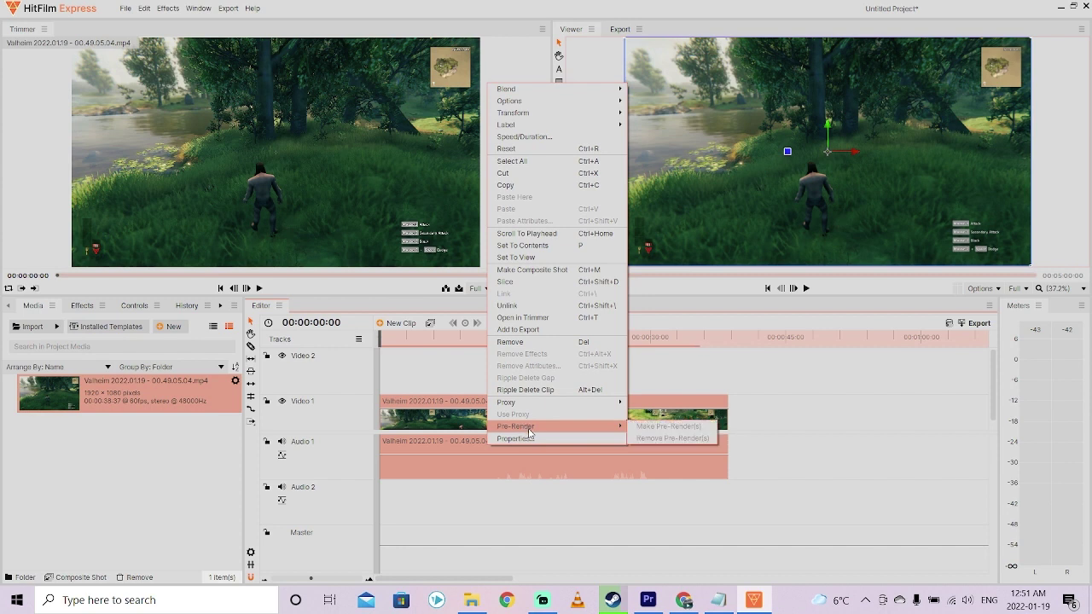
left_click(513, 439)
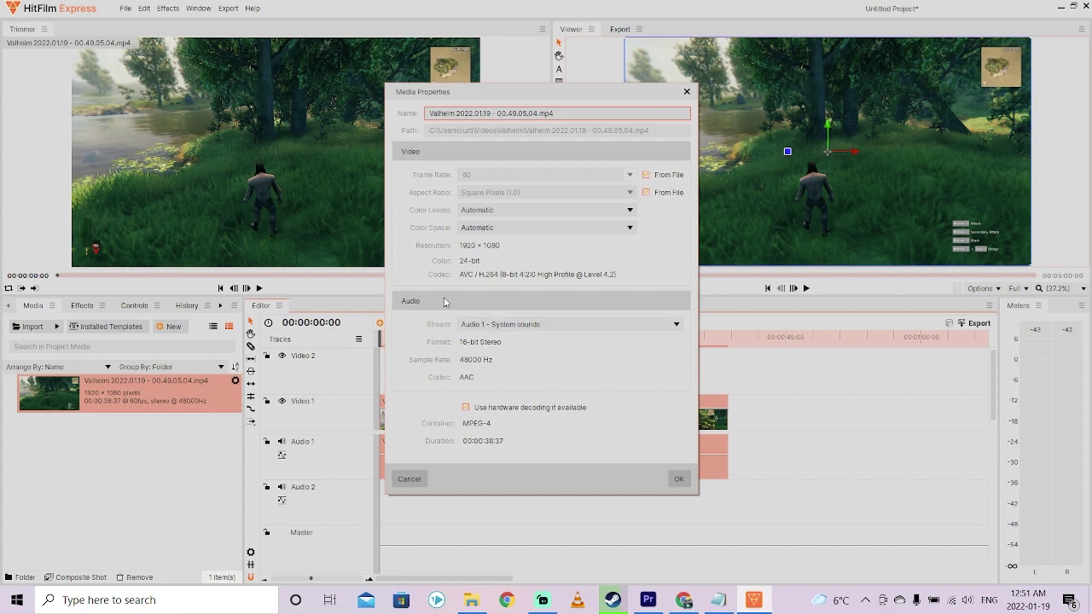
left_click(679, 330)
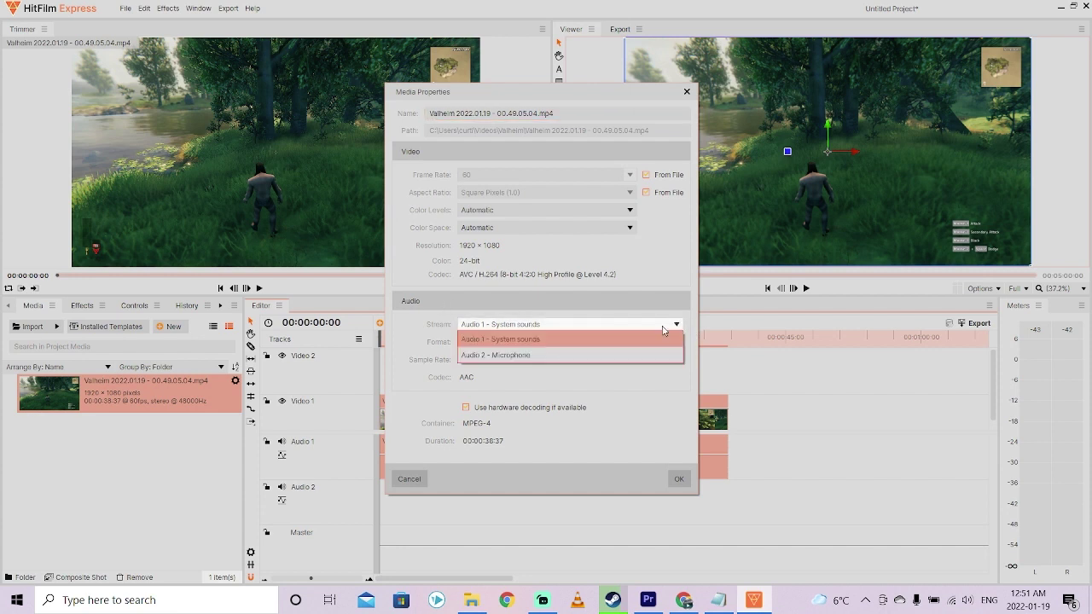
left_click(597, 364)
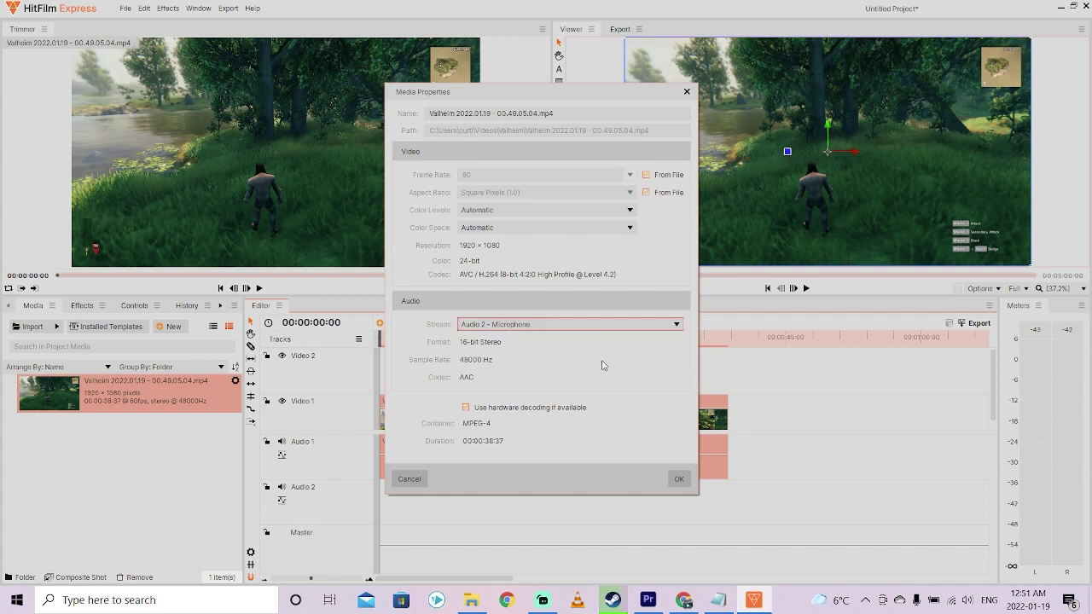
left_click(678, 478)
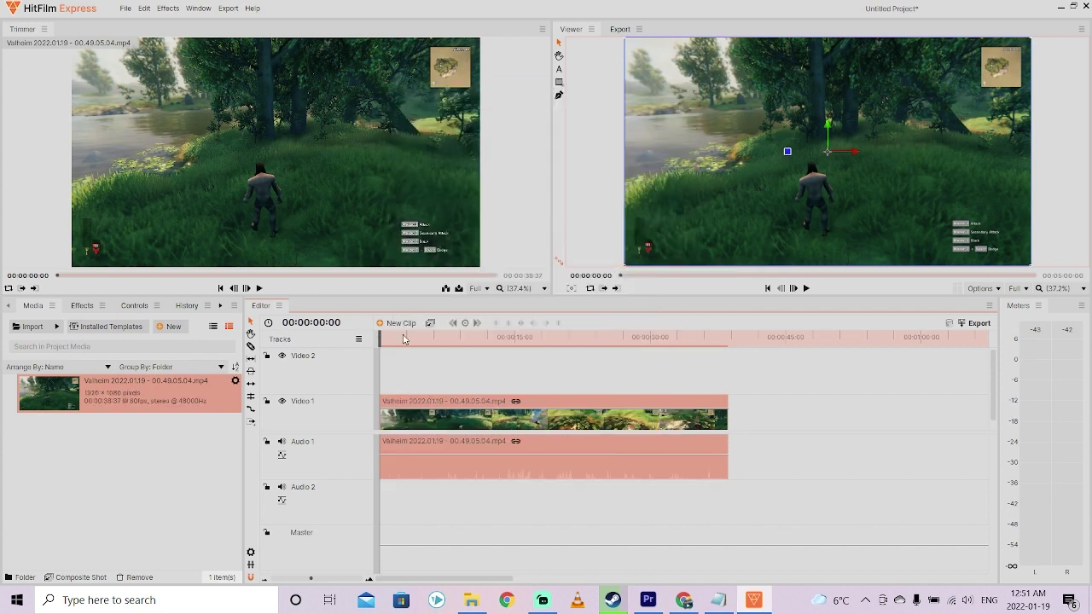
Play back to hear the microphone audio, then return the playhead to the start.
left_click(807, 289)
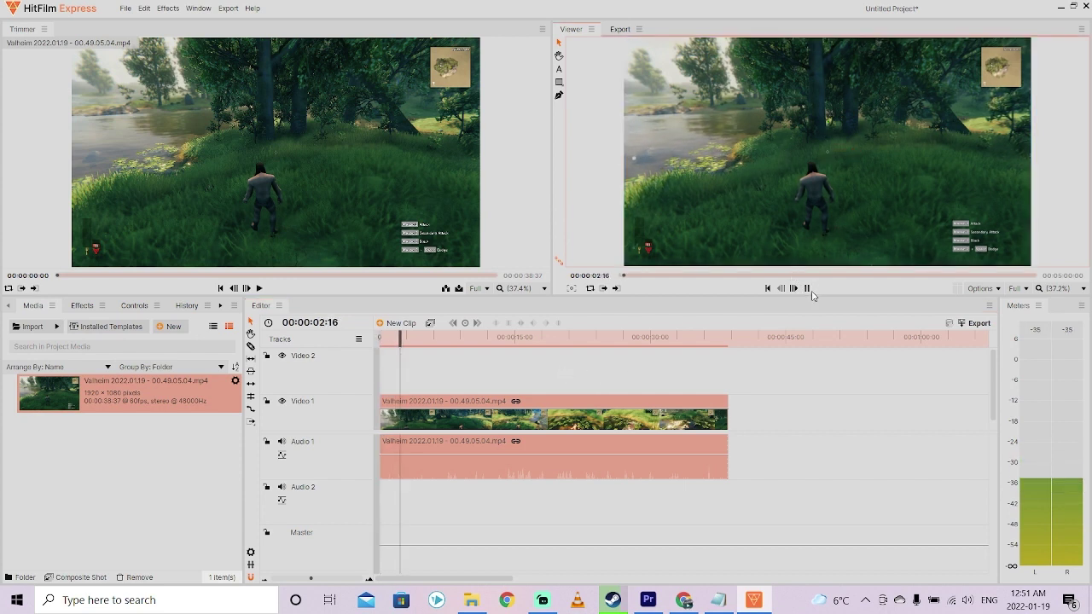
key("space")
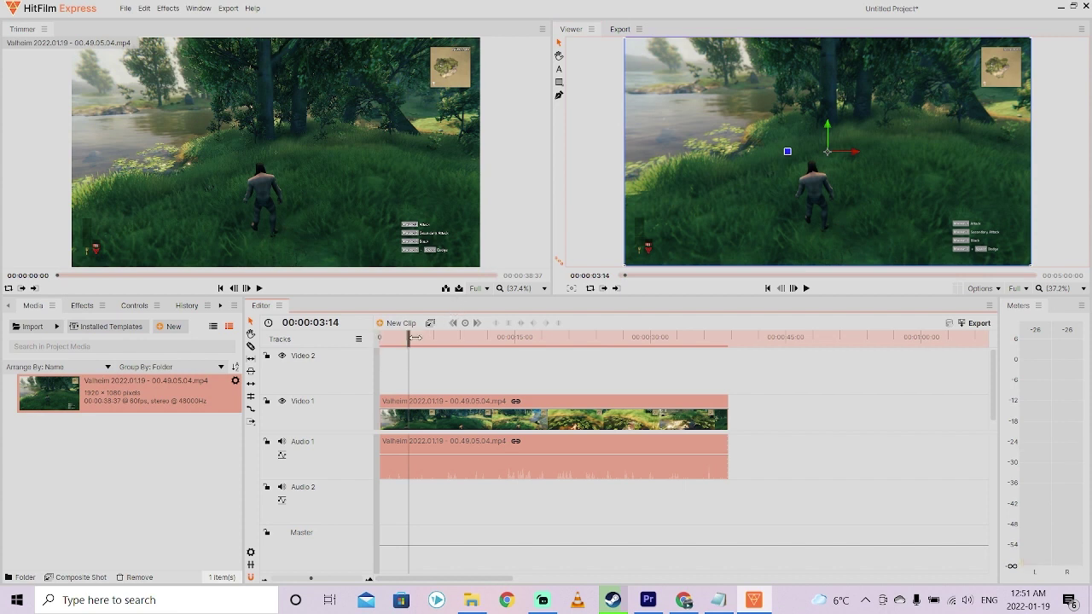
left_click_drag(408, 337, 380, 337)
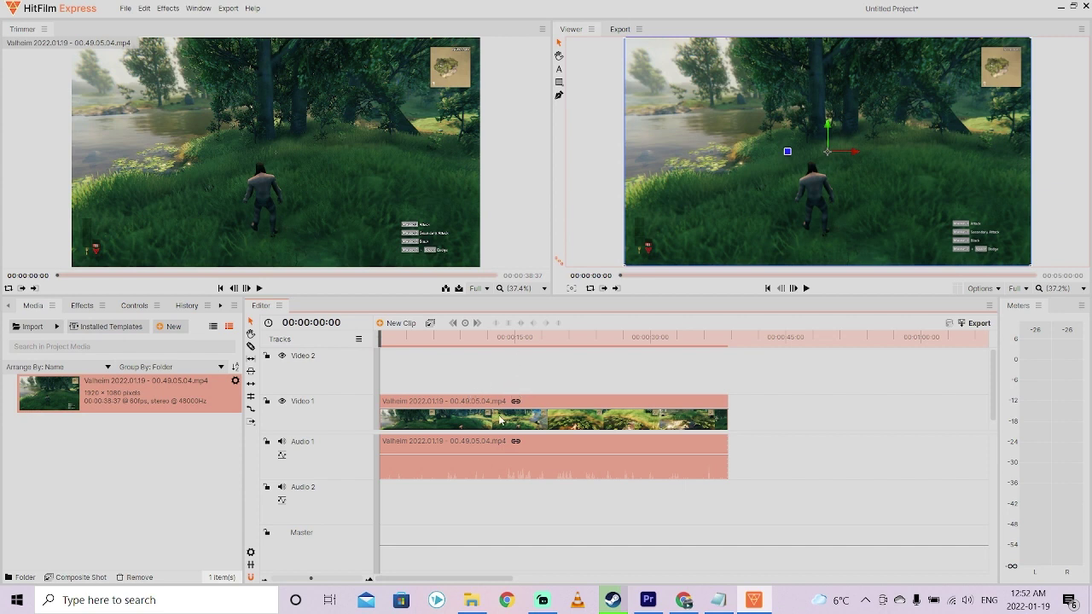
Duplicate the Valheim media item from its right-click menu, leaving two copies in the Media panel.
left_click(122, 472)
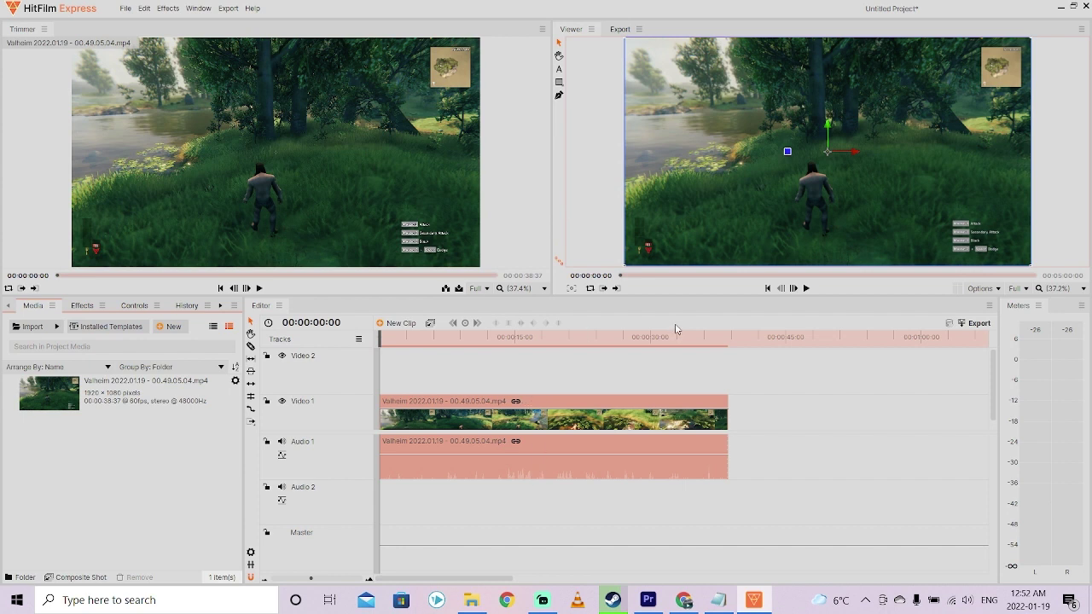
left_click(109, 403)
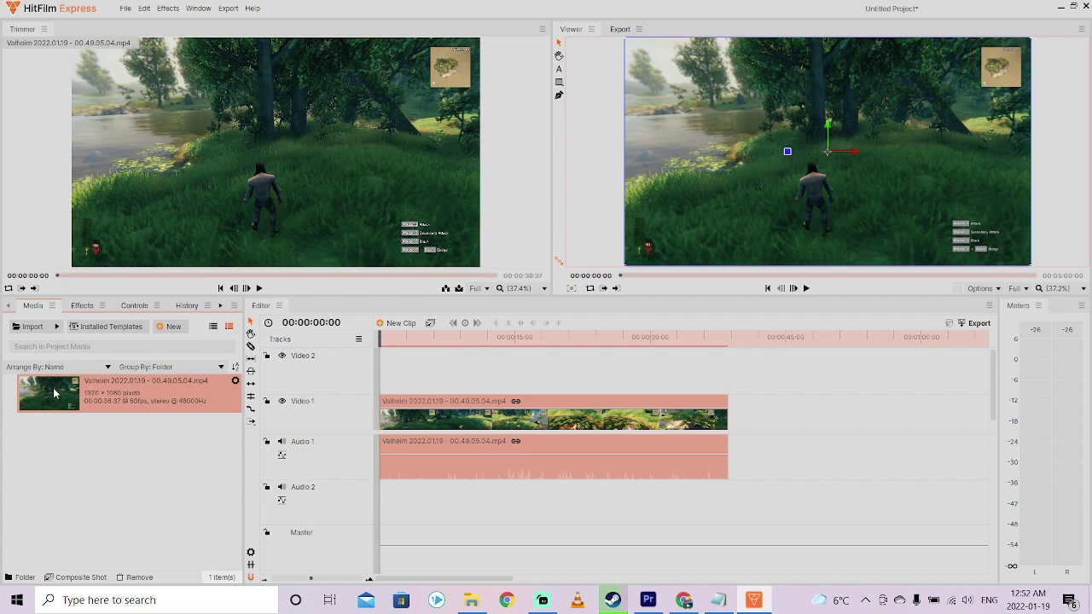
right_click(124, 395)
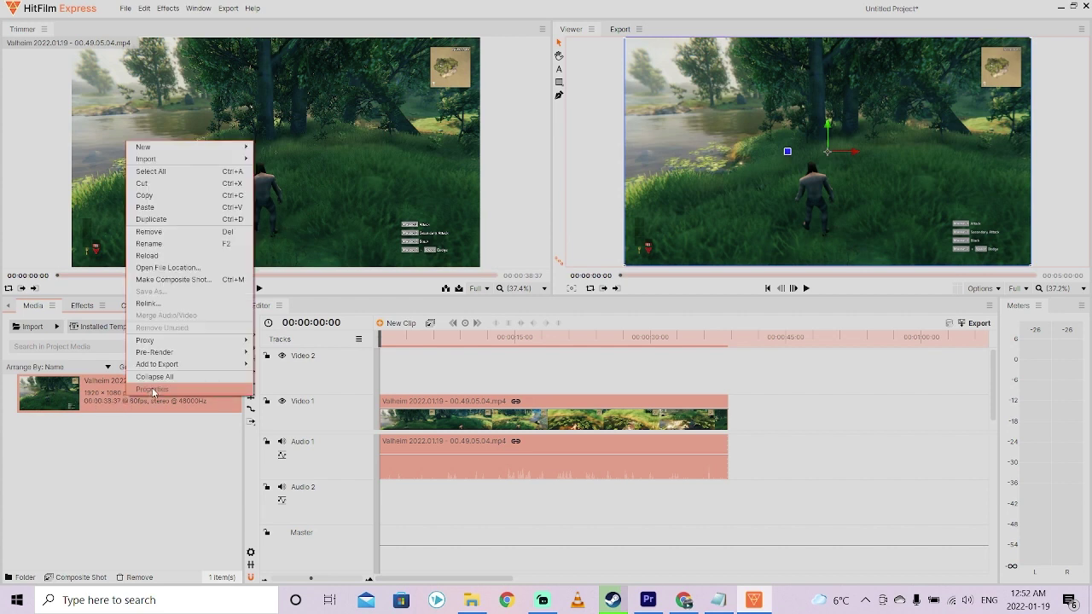
left_click(166, 229)
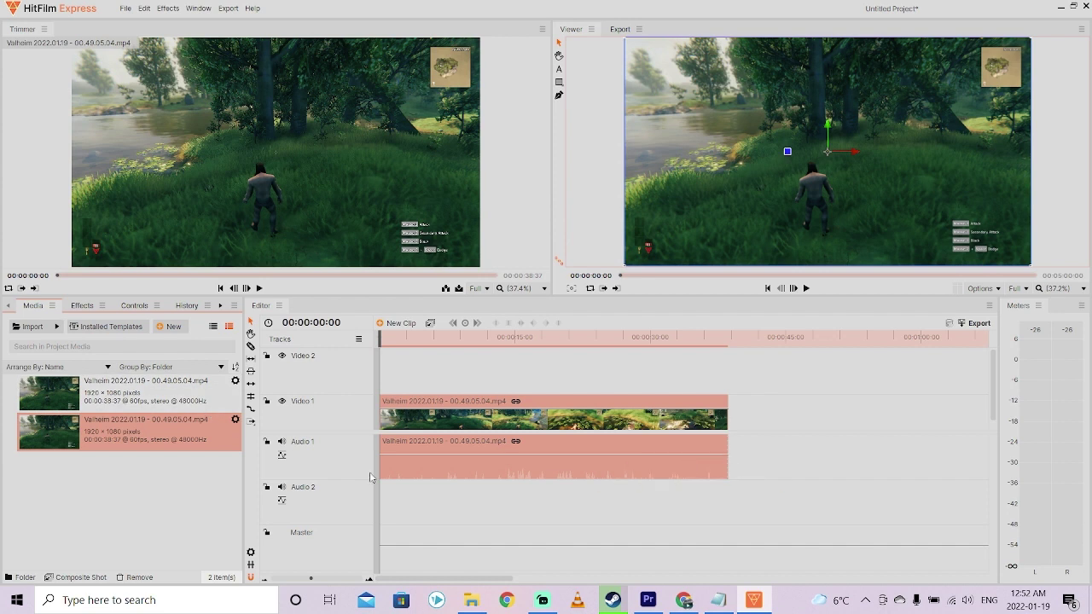
Select the existing video and audio clips and cut them off the timeline.
left_click_drag(817, 479, 429, 368)
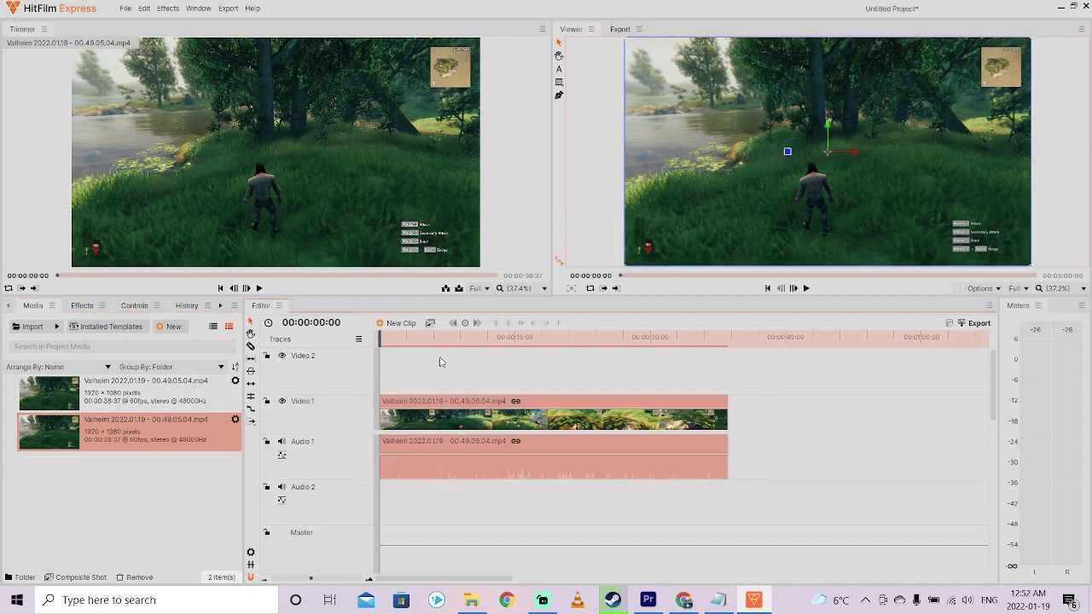
right_click(529, 408)
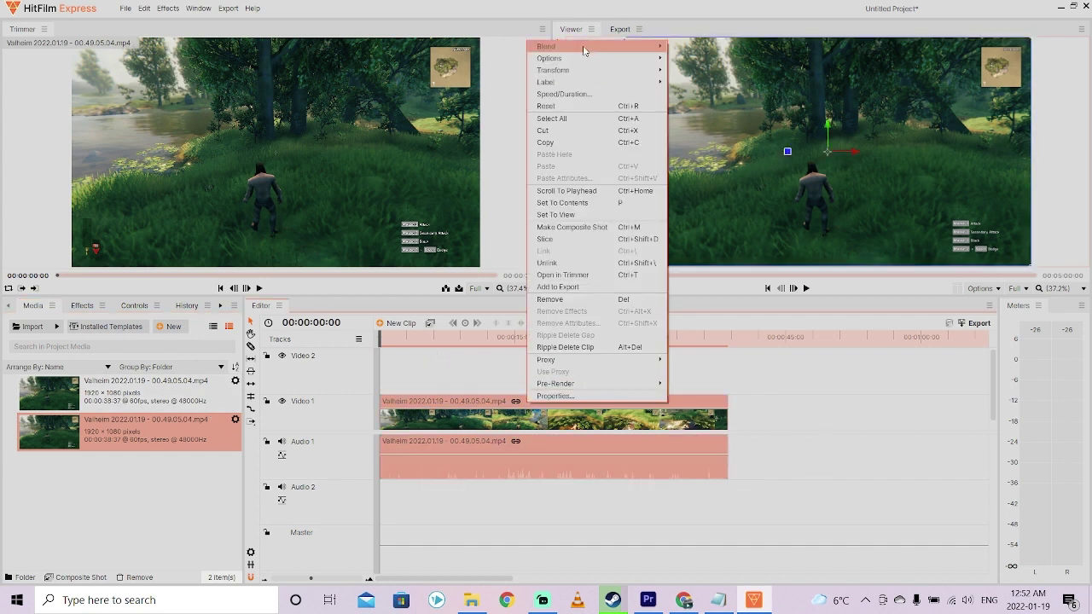
left_click(565, 137)
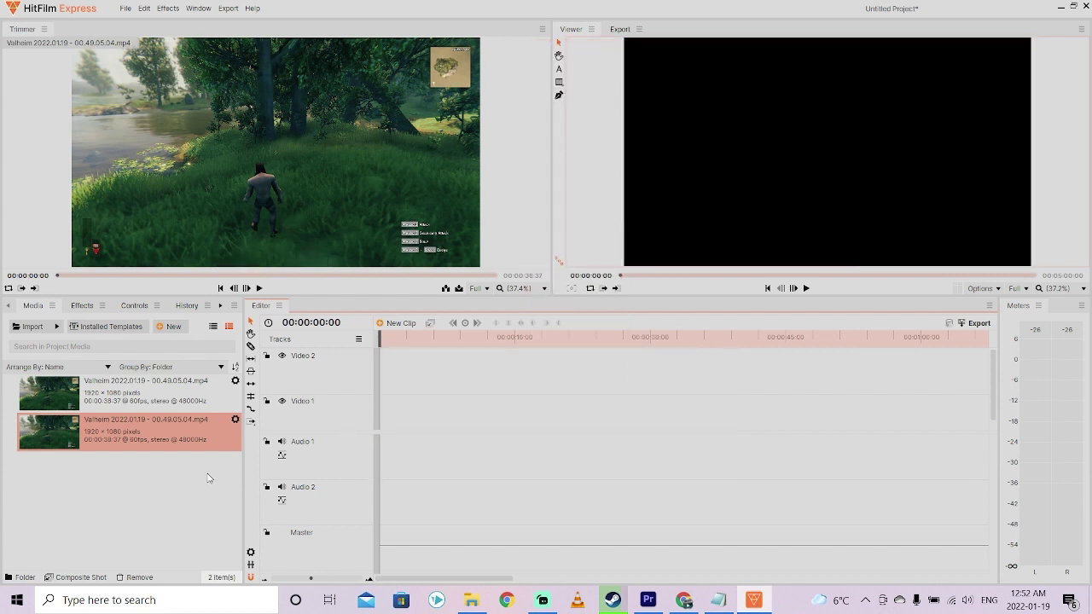
left_click(154, 495)
Place the first copy on Video 1/Audio 1 and the second on Video 2/Audio 2, then resize the tracks.
left_click(134, 387)
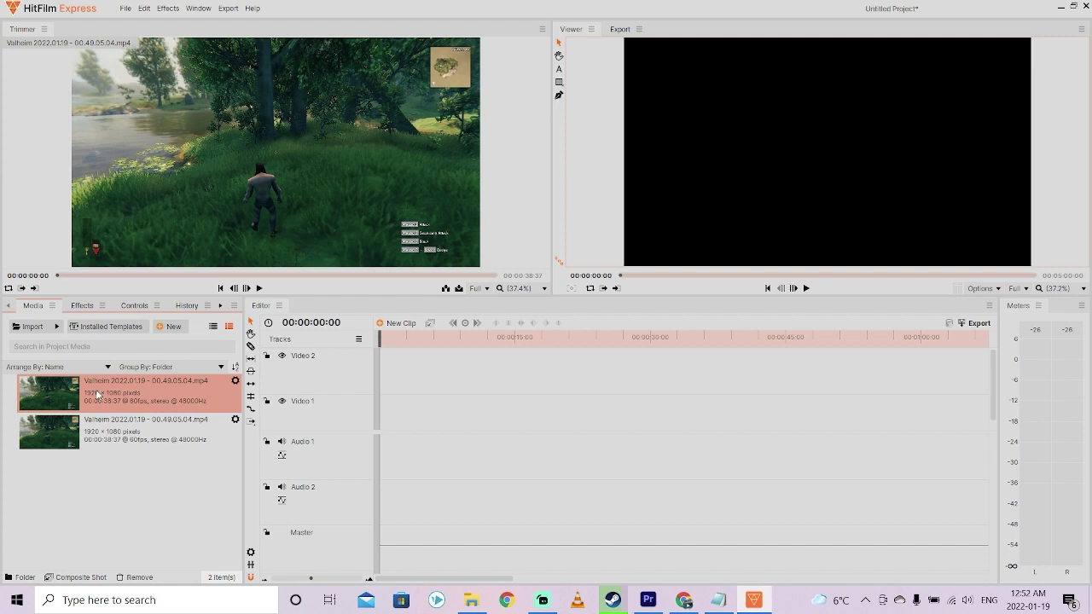
left_click_drag(113, 394, 380, 410)
left_click(98, 432)
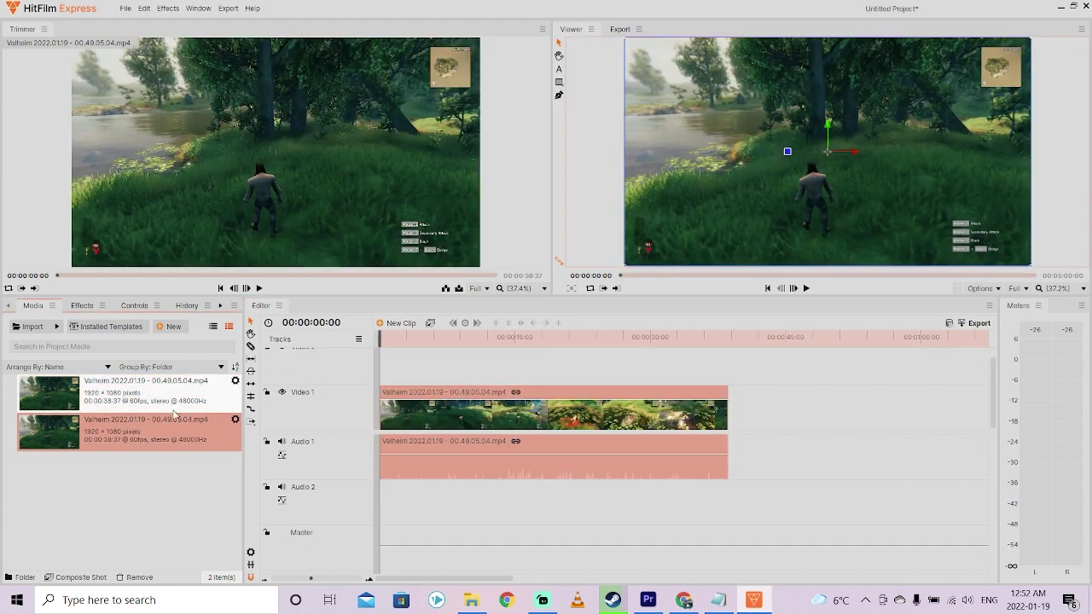
left_click_drag(98, 432, 381, 493)
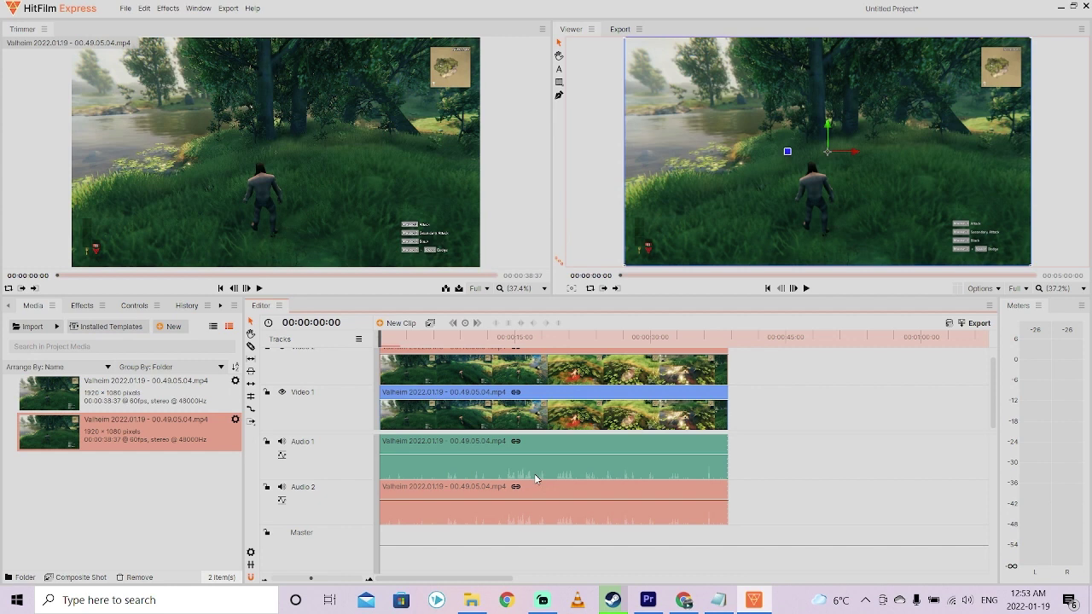
left_click_drag(803, 432, 764, 439)
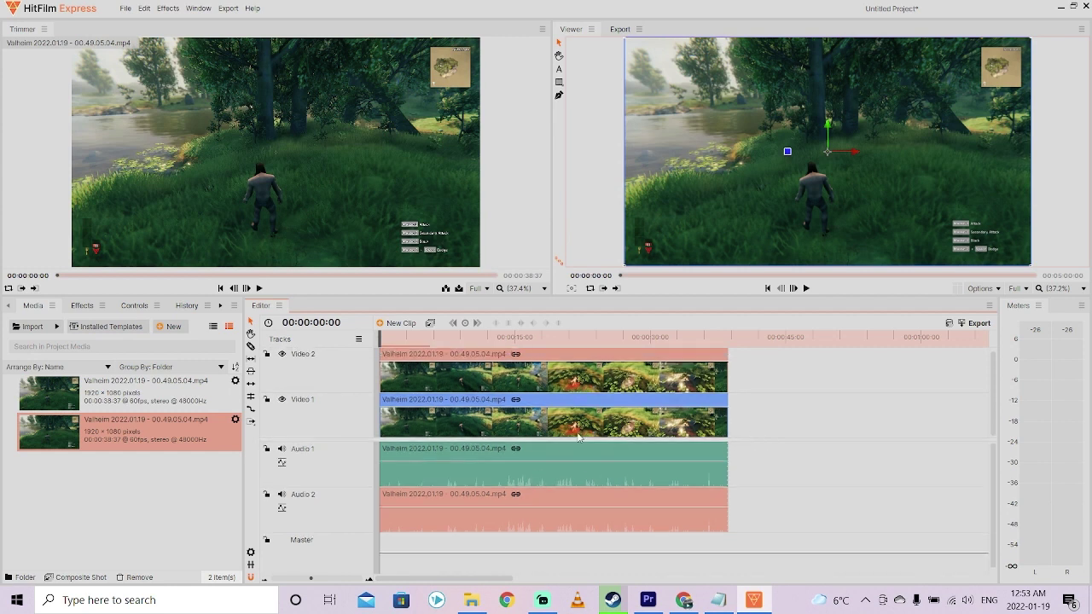
left_click(796, 431)
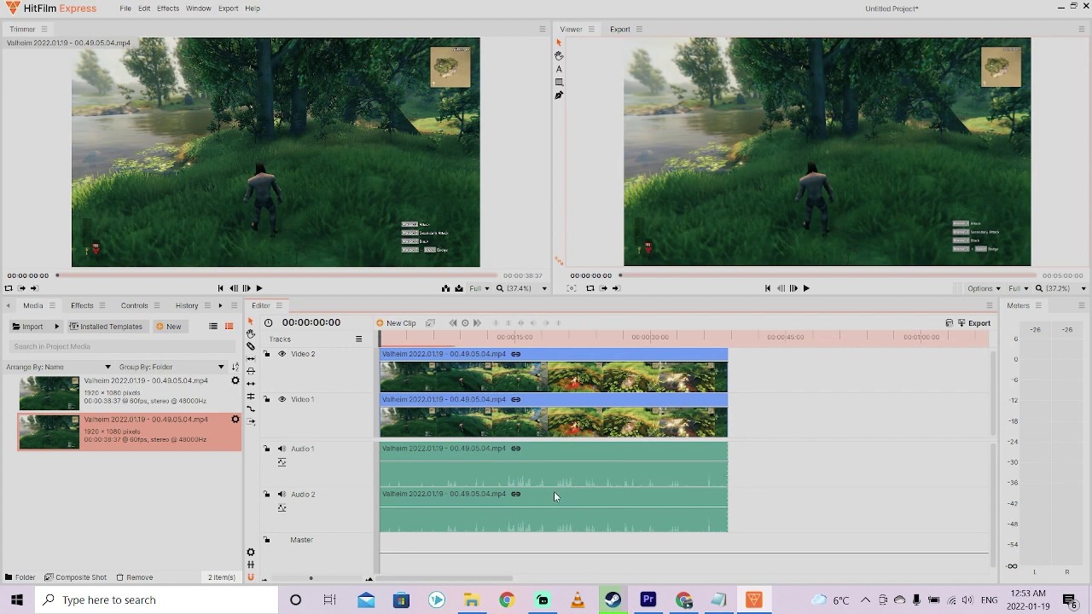
Preview the timeline briefly, then unlink the Audio 2 clip from its video.
left_click(809, 289)
left_click(808, 289)
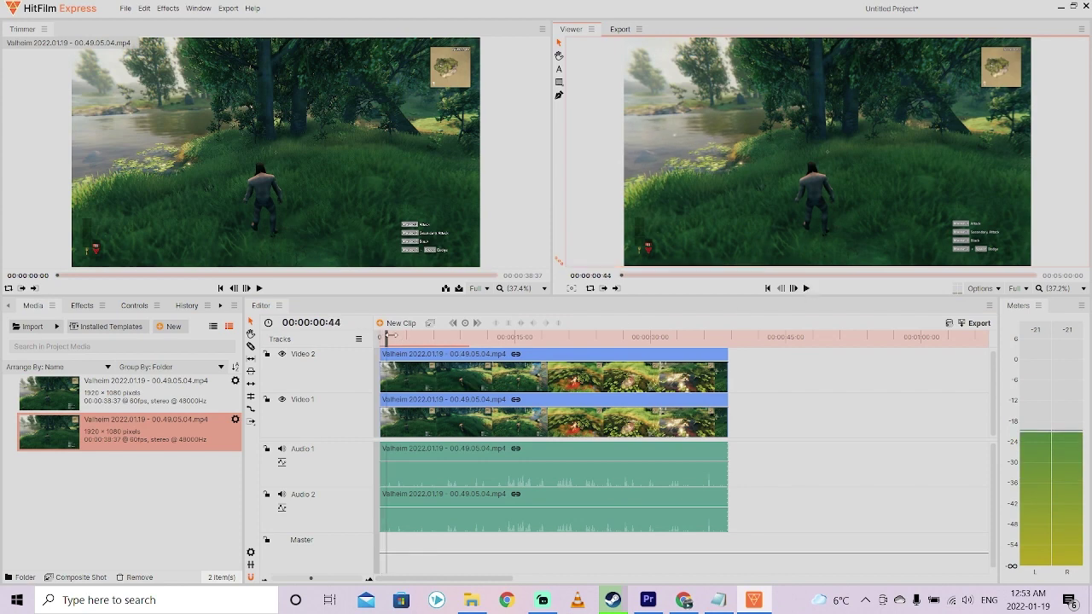
left_click(379, 335)
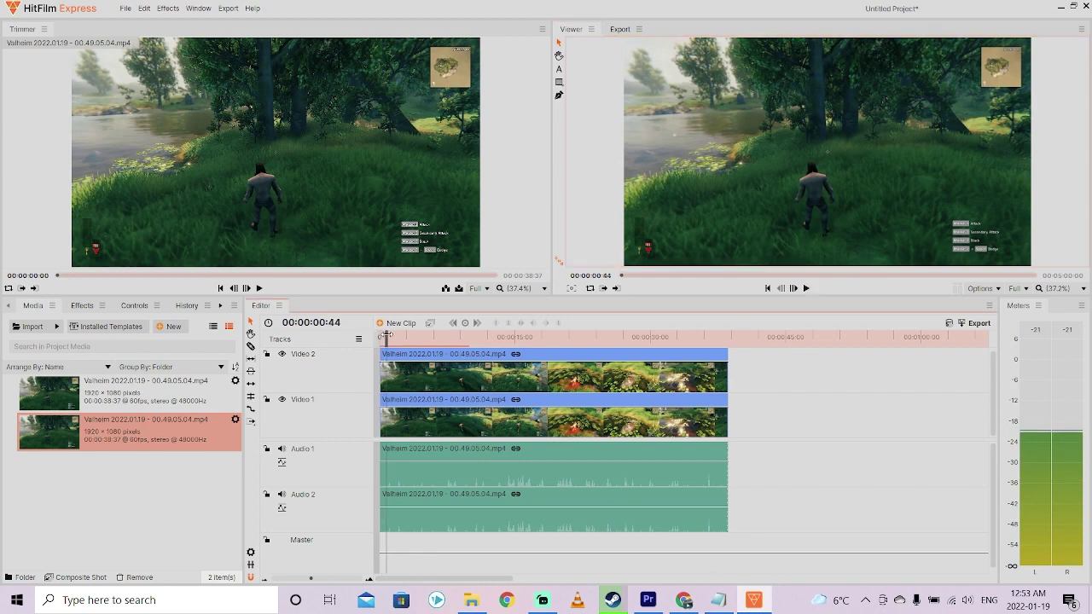
left_click(467, 506)
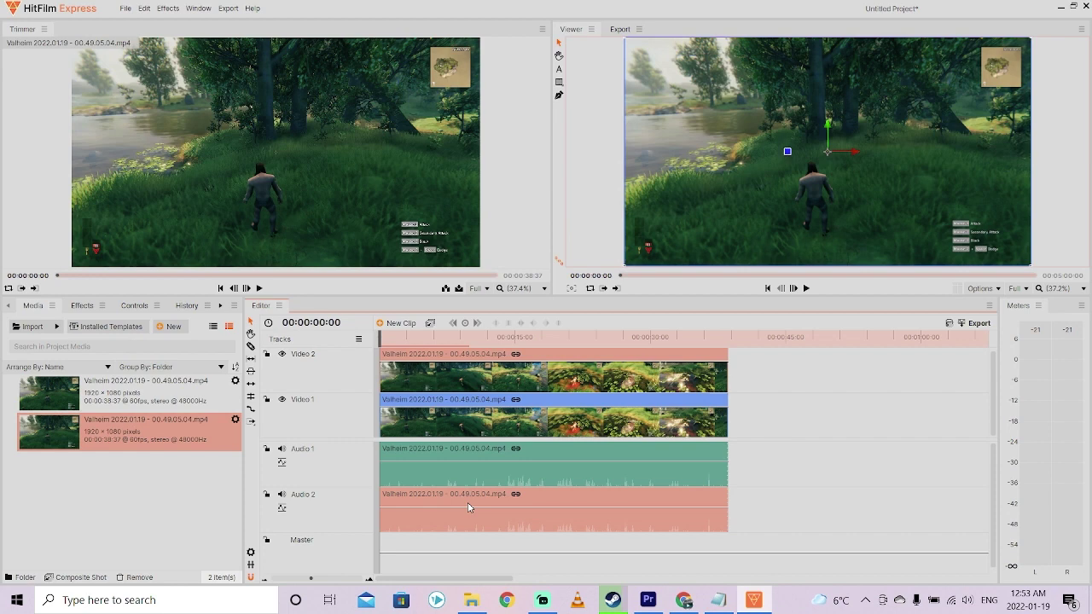
right_click(468, 506)
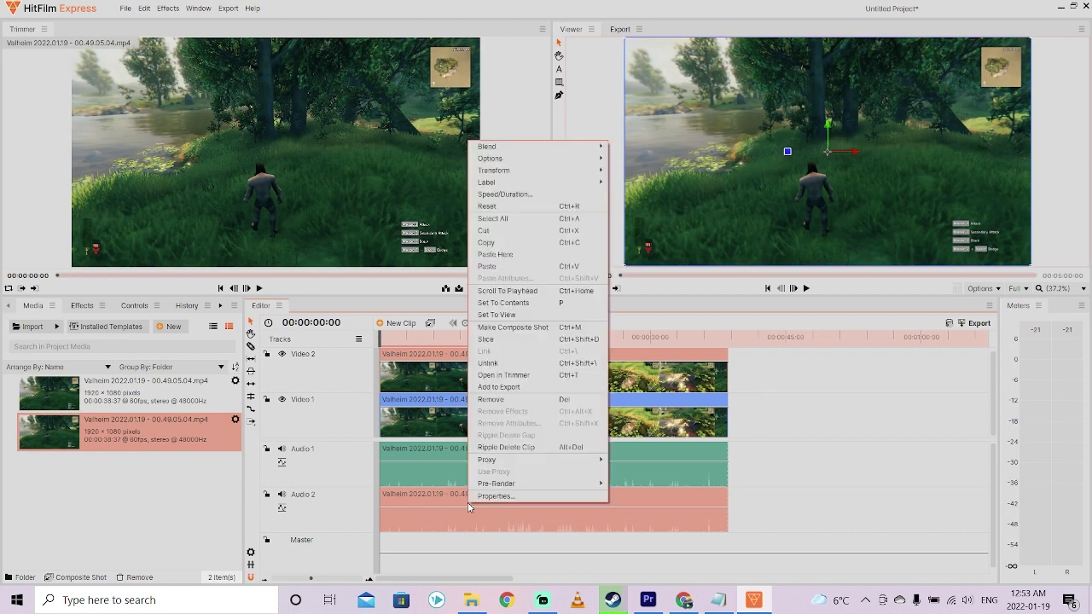
left_click(513, 363)
left_click(784, 505)
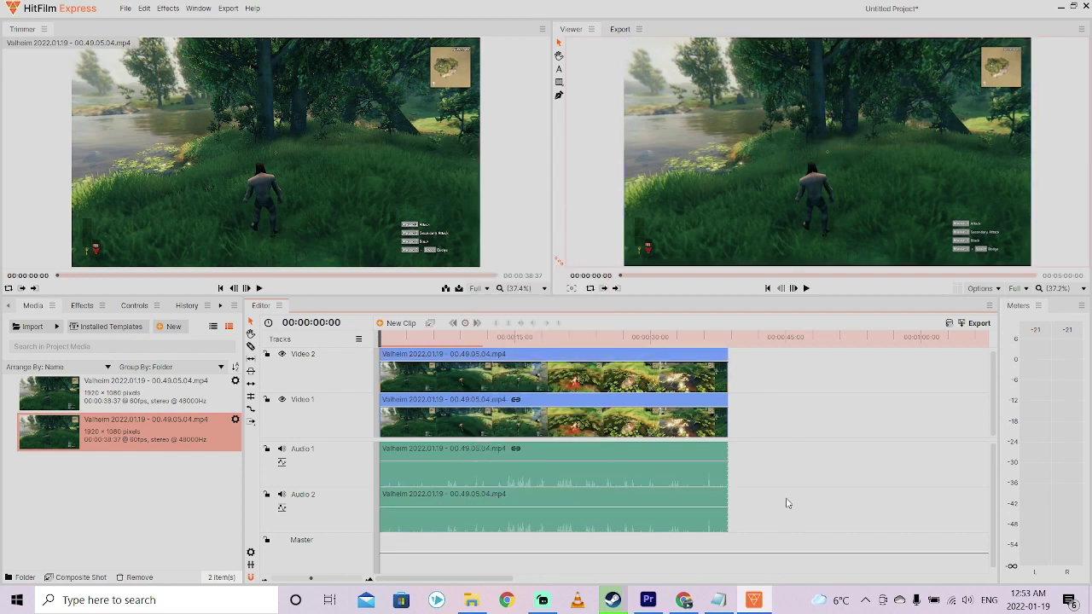
Set the Audio 2 clip's media stream to Audio 1 - System sounds.
left_click(485, 502)
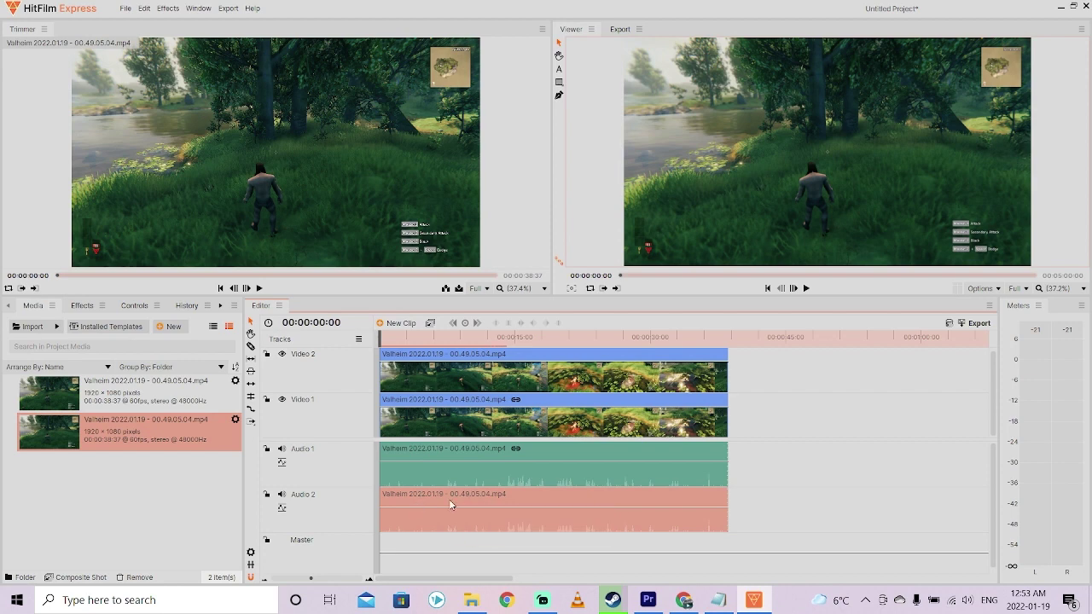
right_click(462, 498)
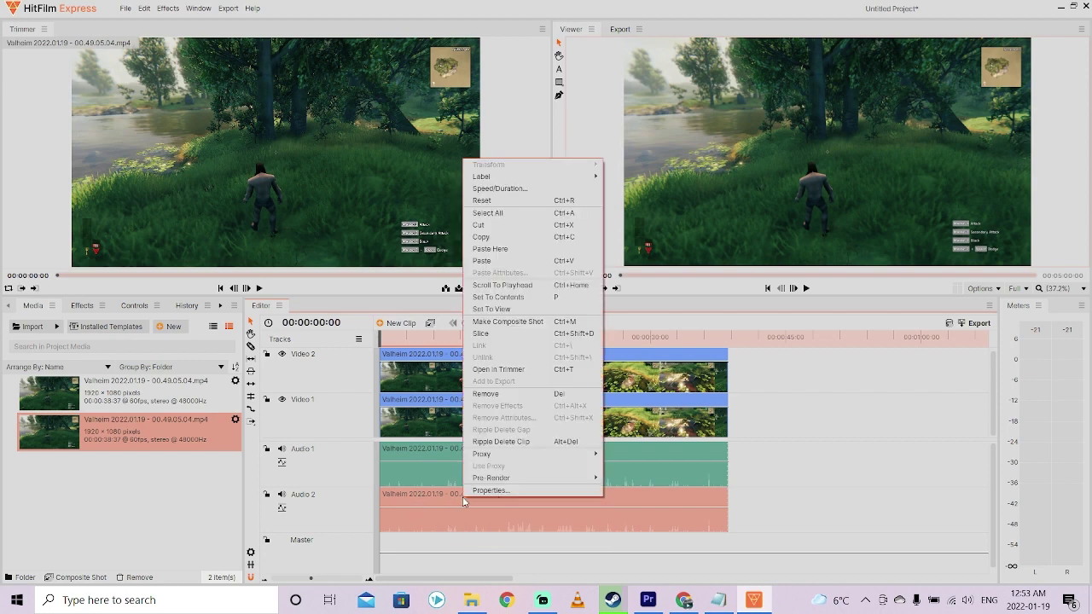
left_click(547, 488)
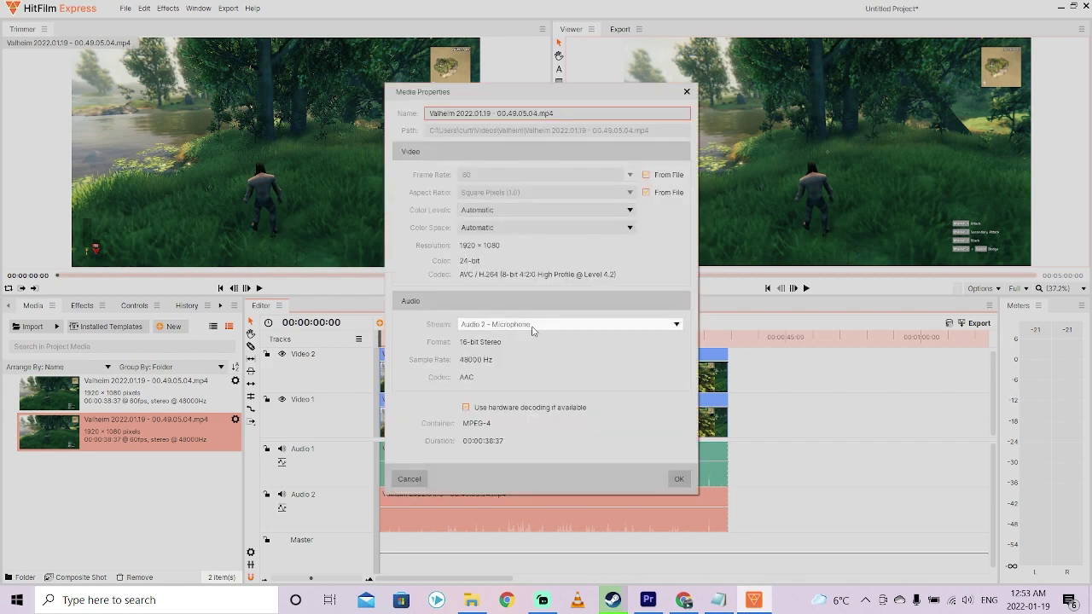
left_click(498, 325)
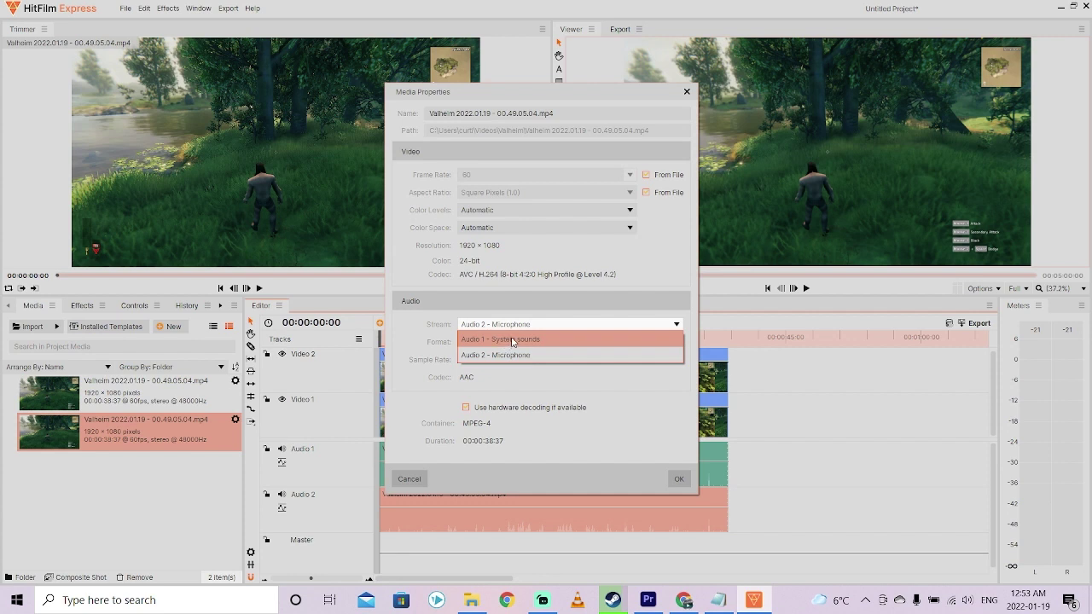
left_click(513, 340)
left_click(680, 478)
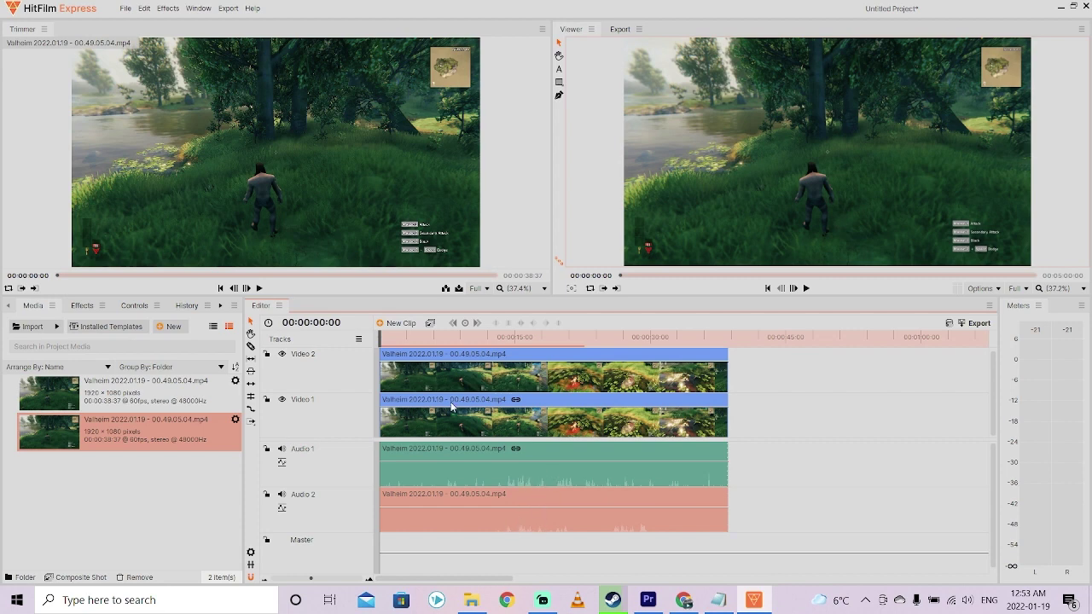
left_click(807, 289)
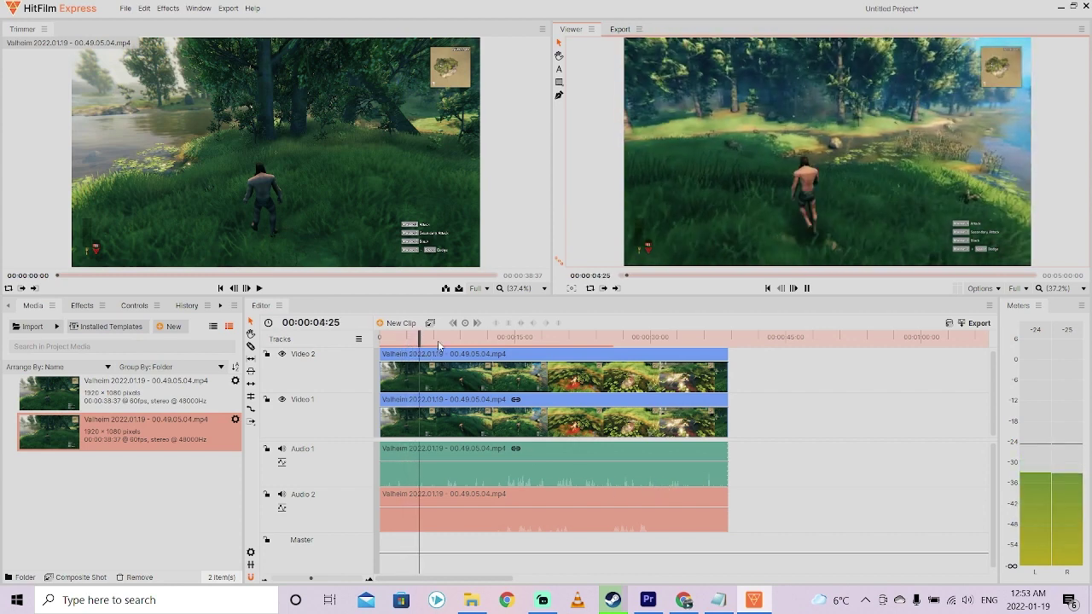
left_click(380, 338)
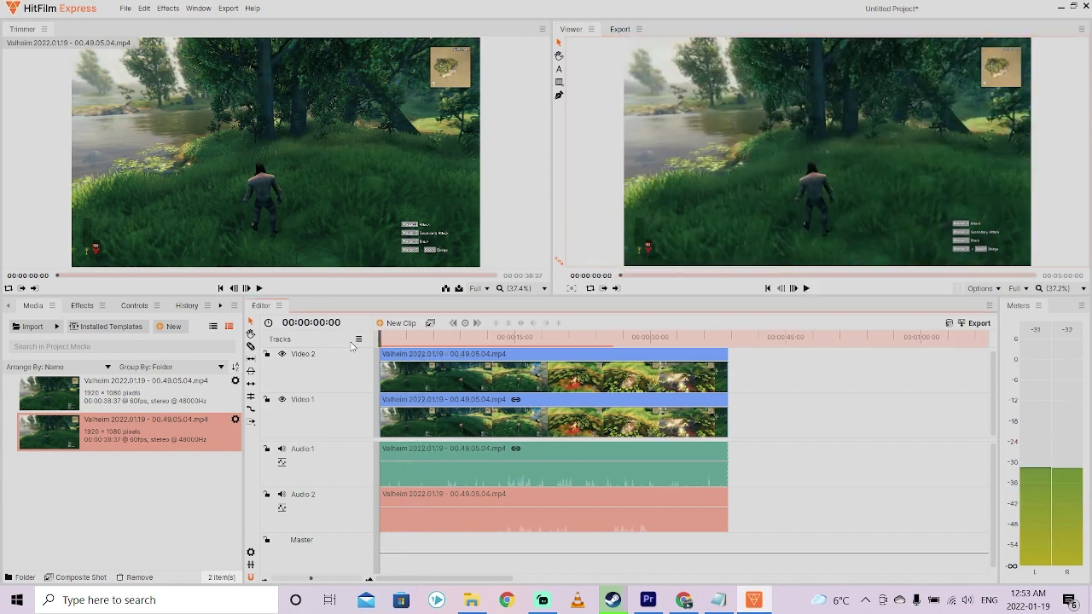
left_click(634, 458)
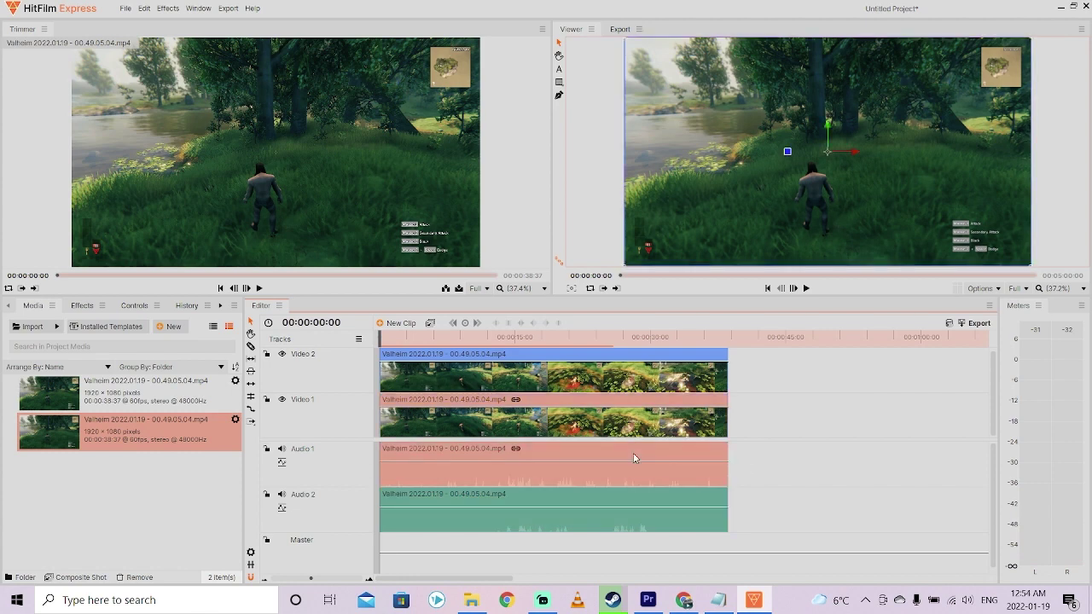
left_click(602, 504)
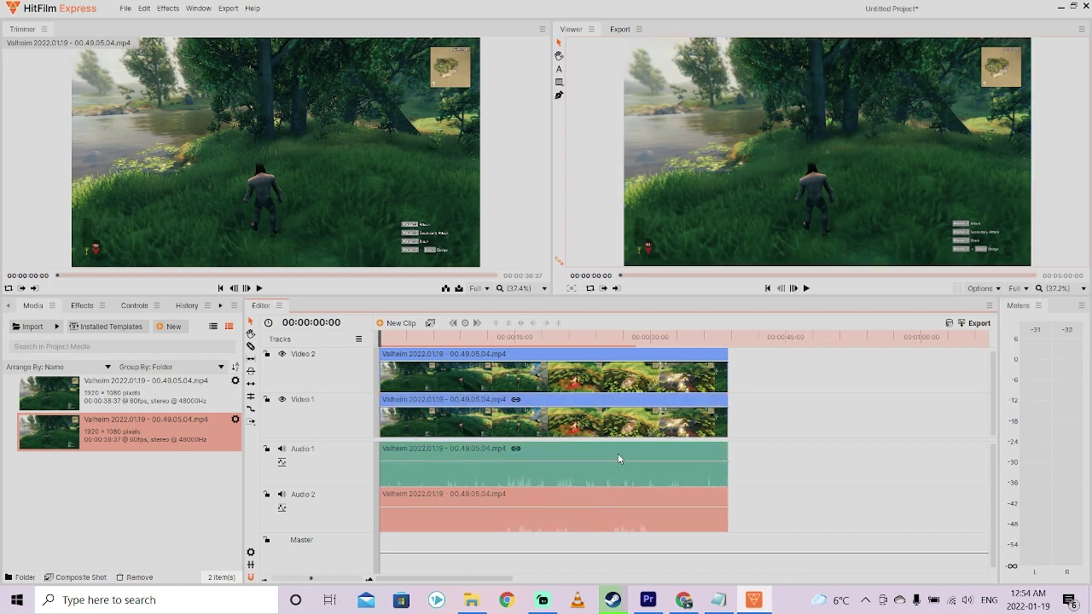
left_click(613, 450)
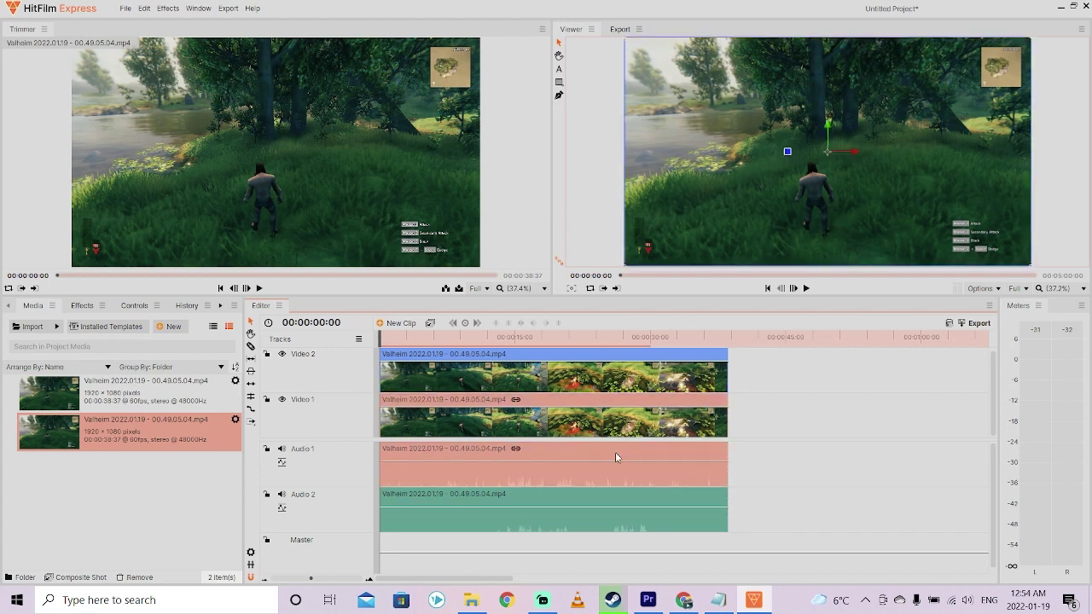
right_click(615, 452)
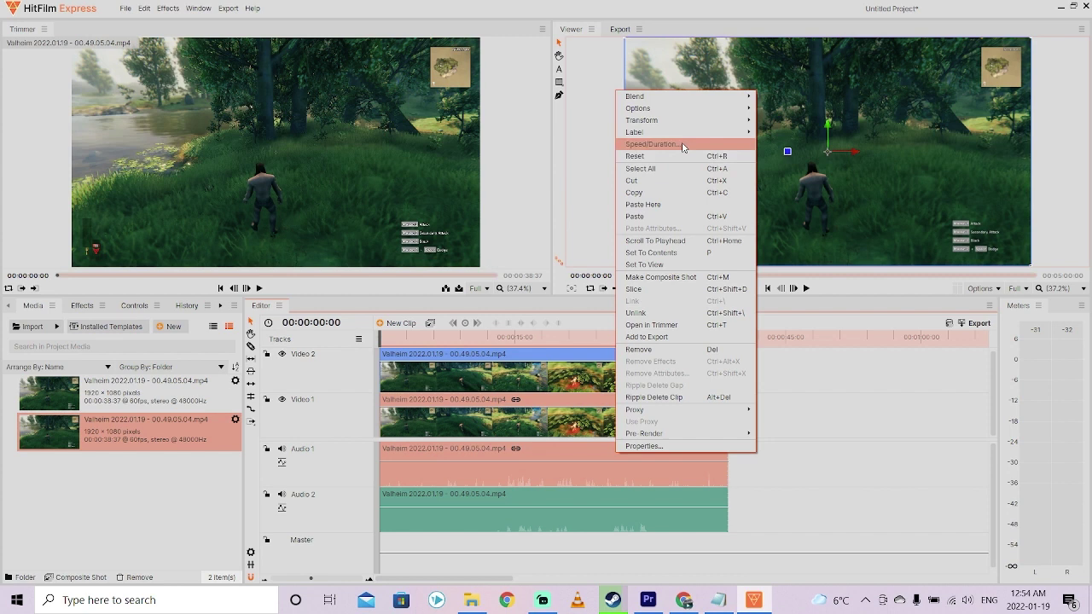
mouse_move(677, 133)
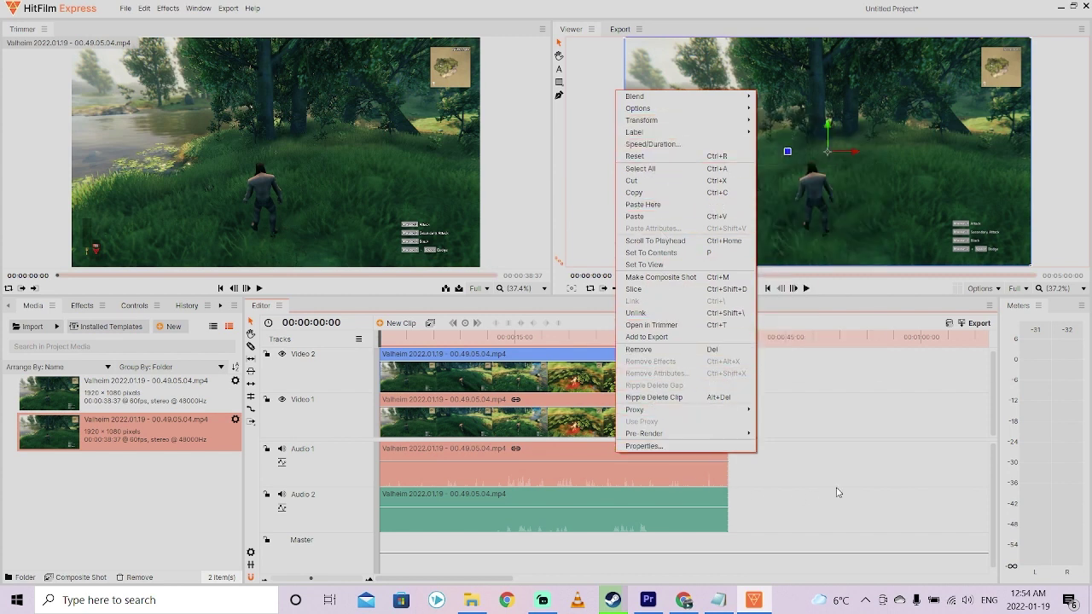
left_click(925, 508)
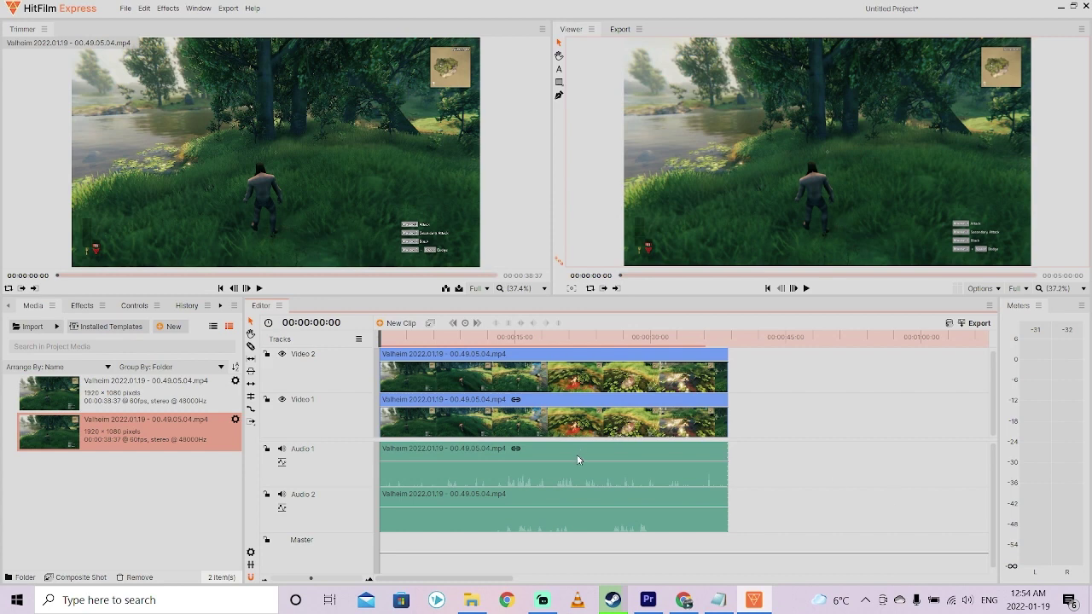
Drag the Audio 1 level line up to 12.00 and the Audio 2 level line to about -4.00.
mouse_move(571, 463)
left_click_drag(572, 463, 576, 457)
mouse_move(562, 507)
left_mouse_down()
mouse_move(563, 496)
mouse_move(561, 516)
left_mouse_up()
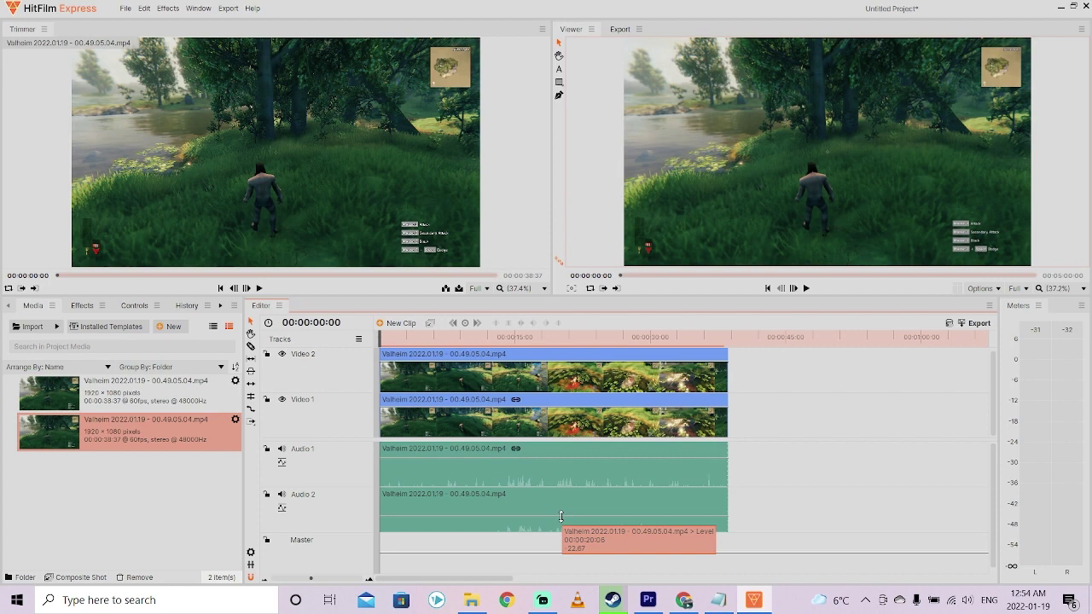
left_click_drag(560, 516, 576, 509)
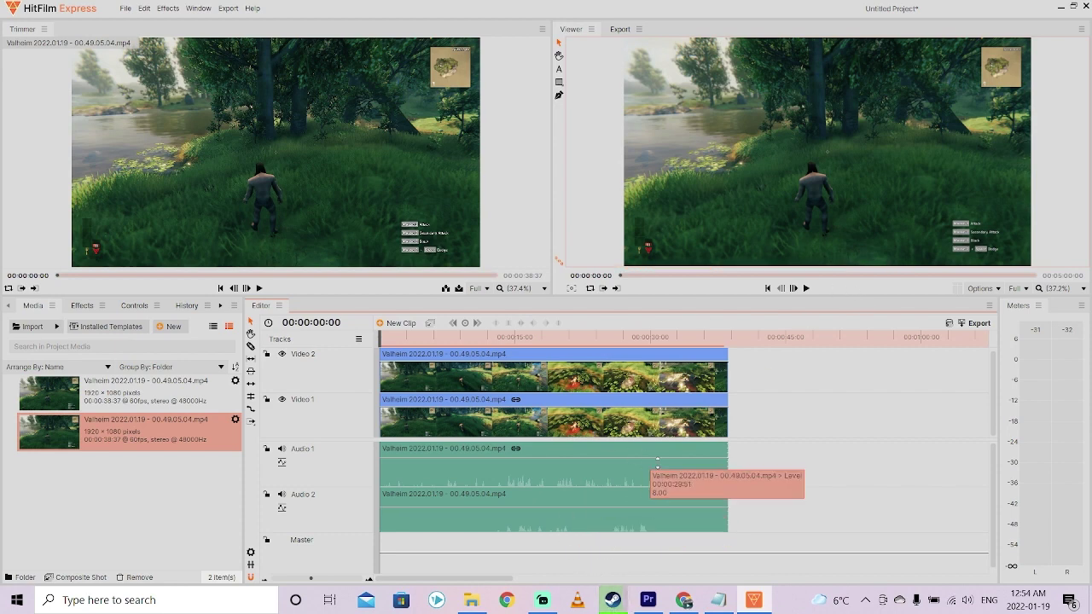
Cut the duplicate clip from Video 2, then scrub the playhead toward the clip's end.
left_click(654, 379)
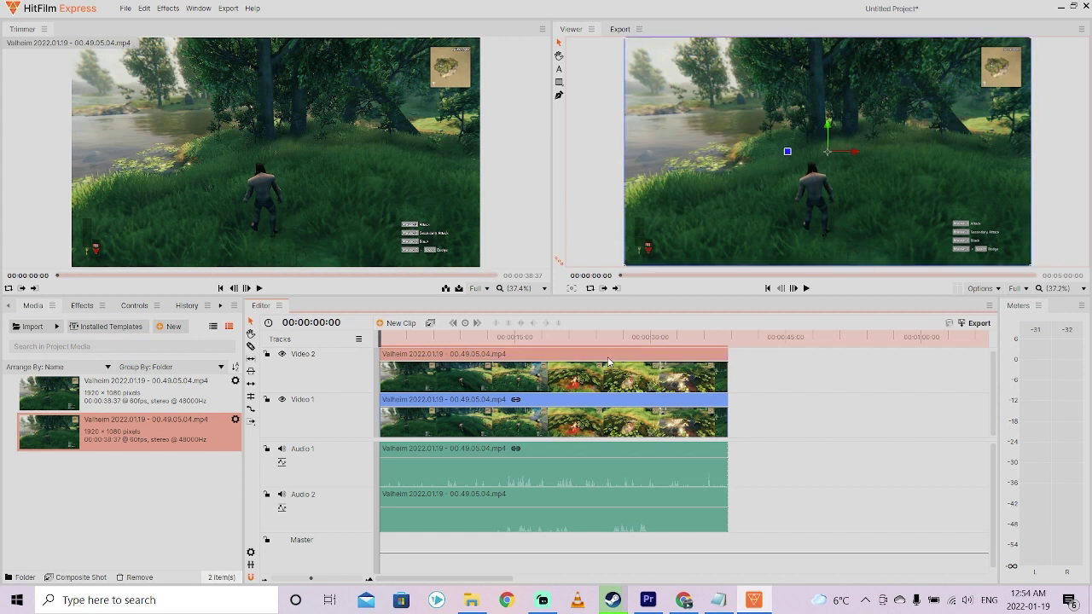
right_click(506, 361)
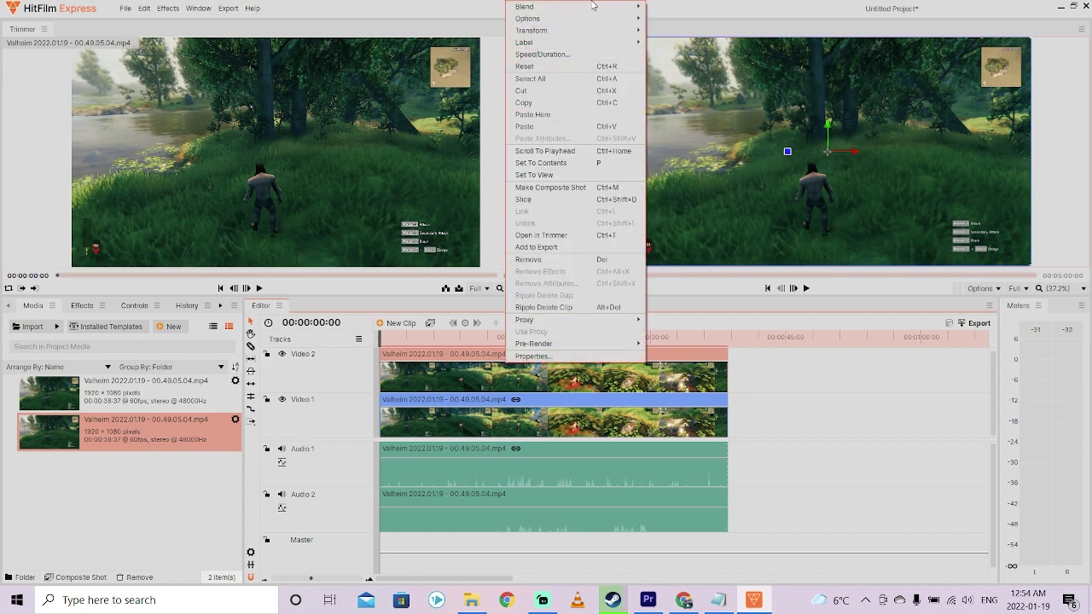
left_click(569, 91)
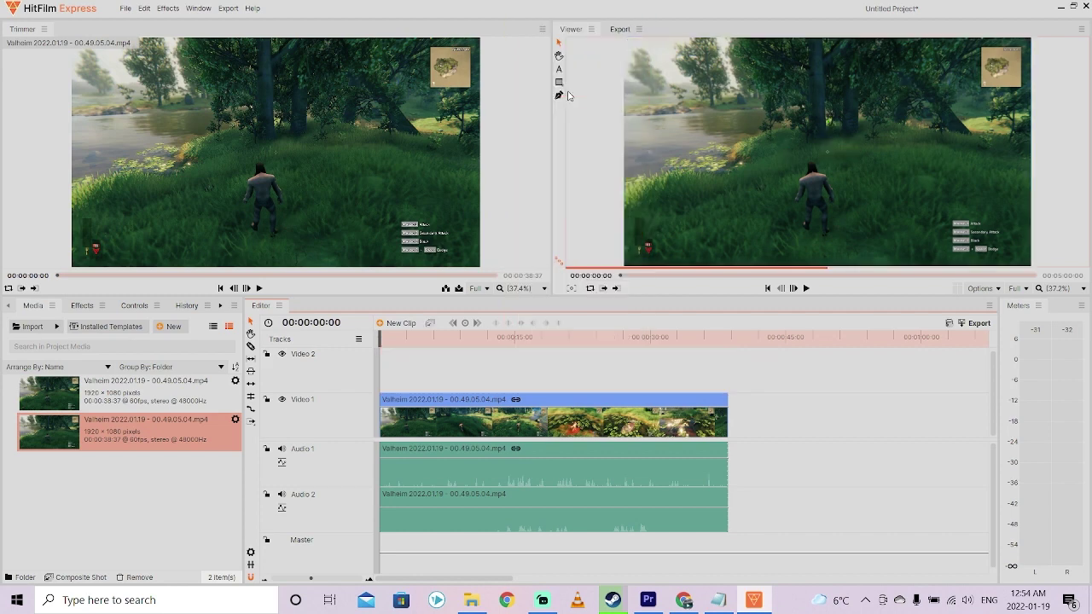
left_click(381, 339)
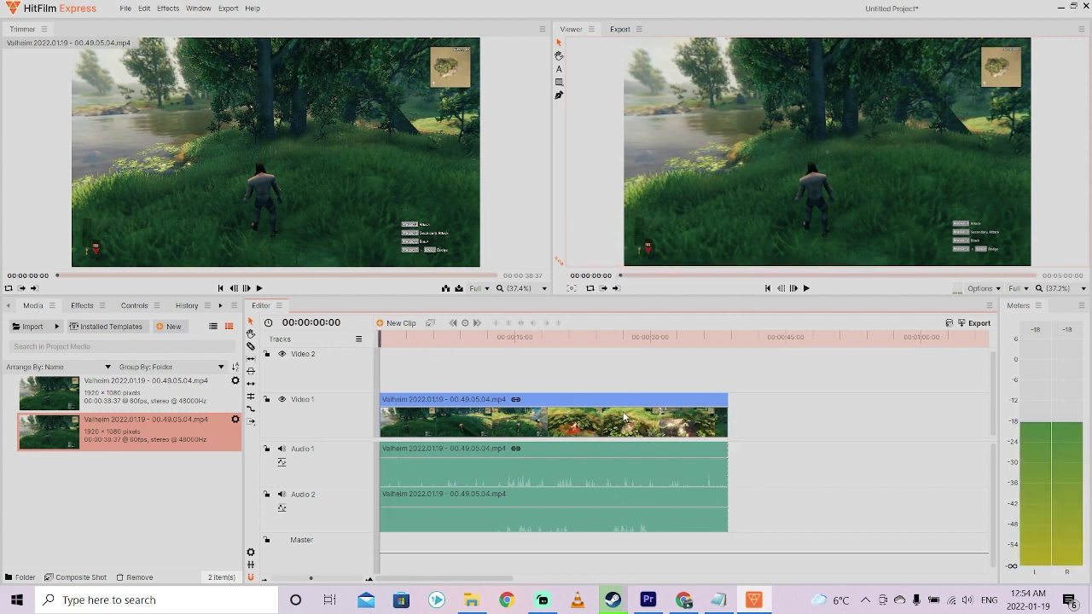
left_click_drag(388, 336, 728, 358)
Export the timeline to file as Audio2TracksValheim.mp4.
left_click(126, 10)
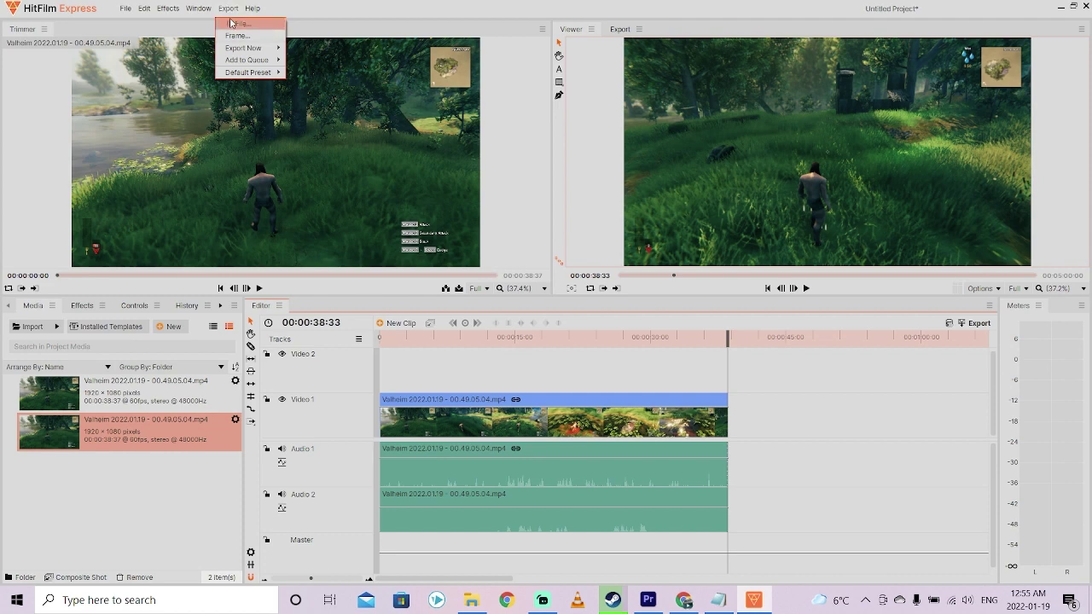
left_click(238, 23)
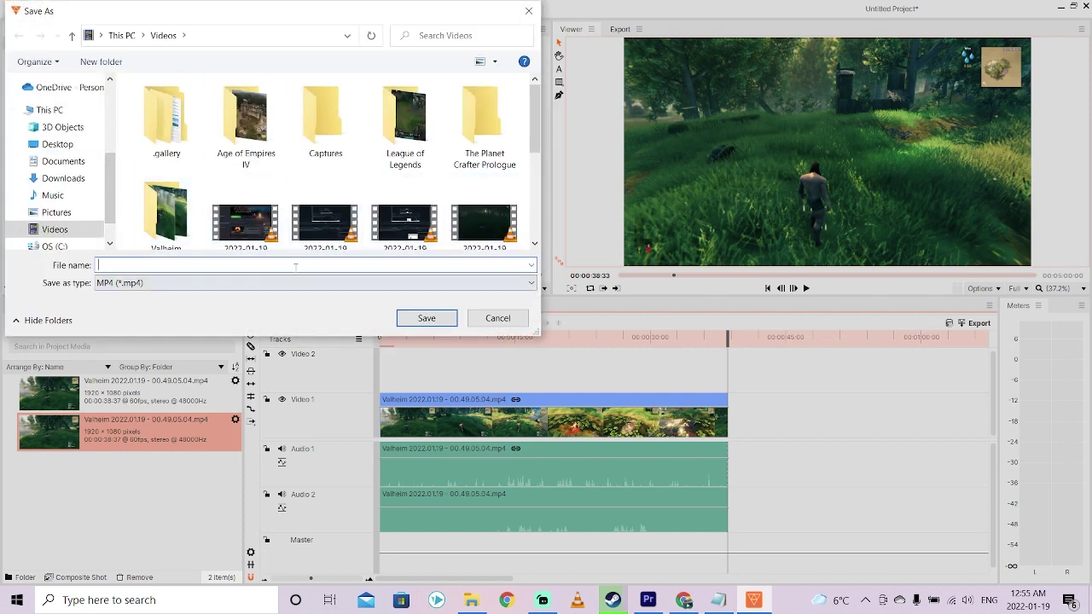
type("Audio2")
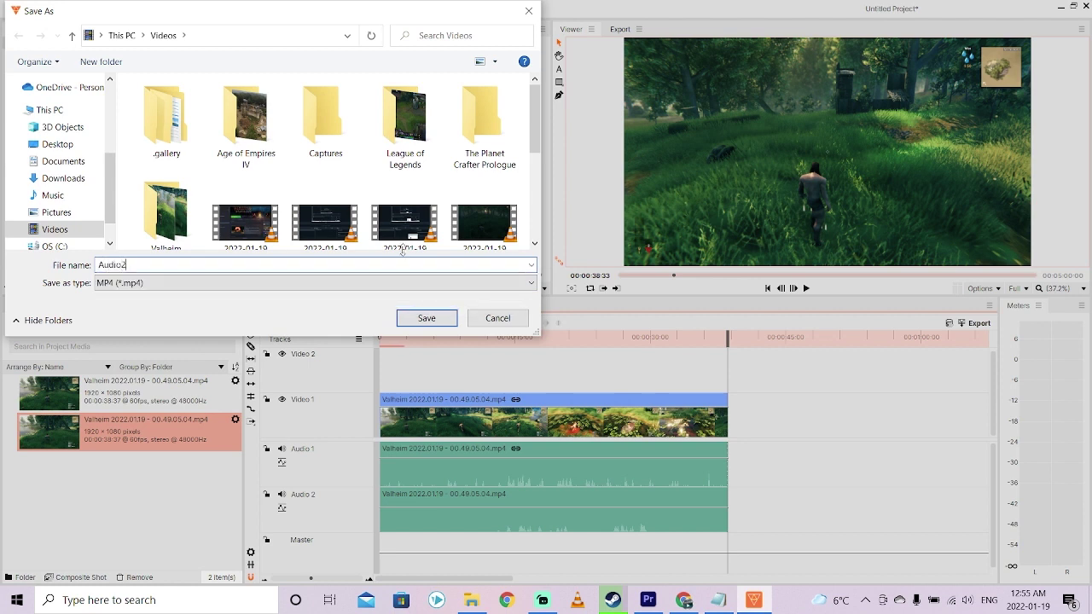
type("1racksValhim")
key("Return")
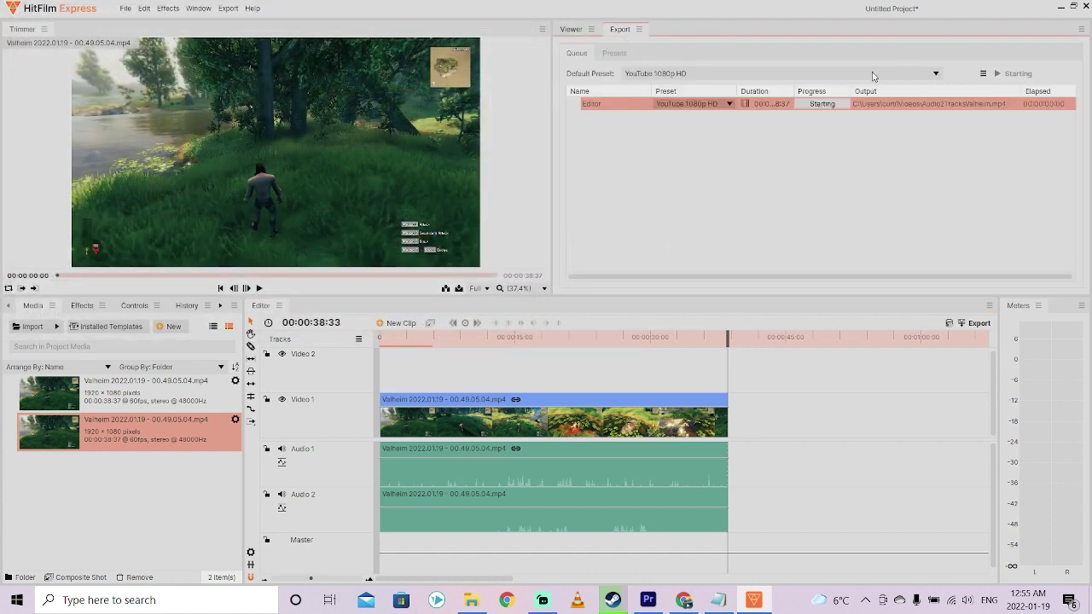